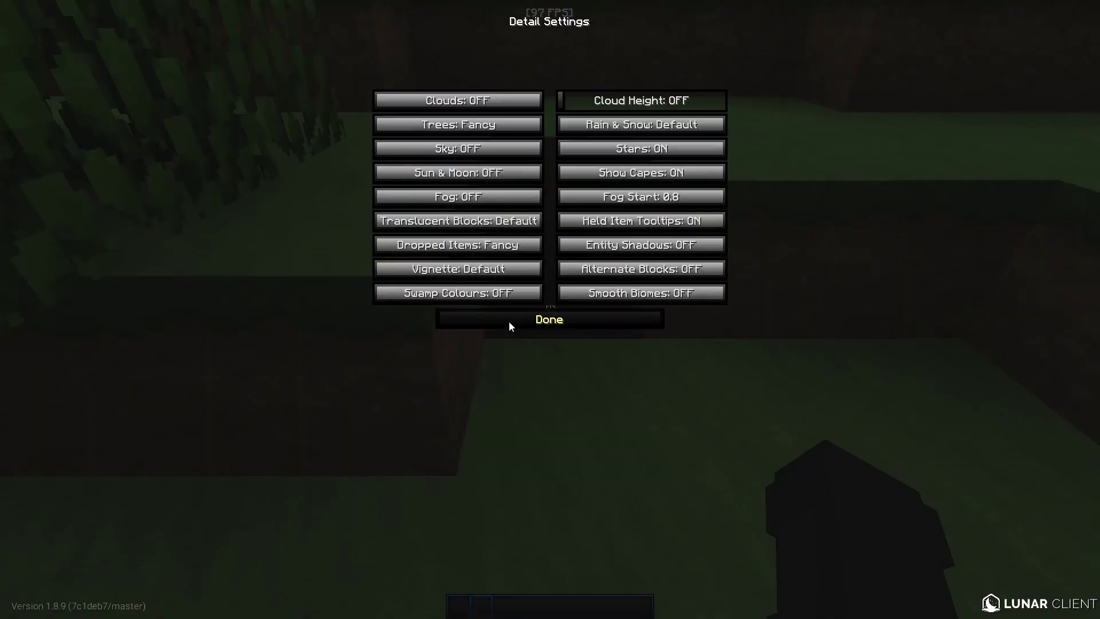
- Close the detail settings, return to the game world, and briefly open and close the inventory
click(509, 320)
key(Escape)
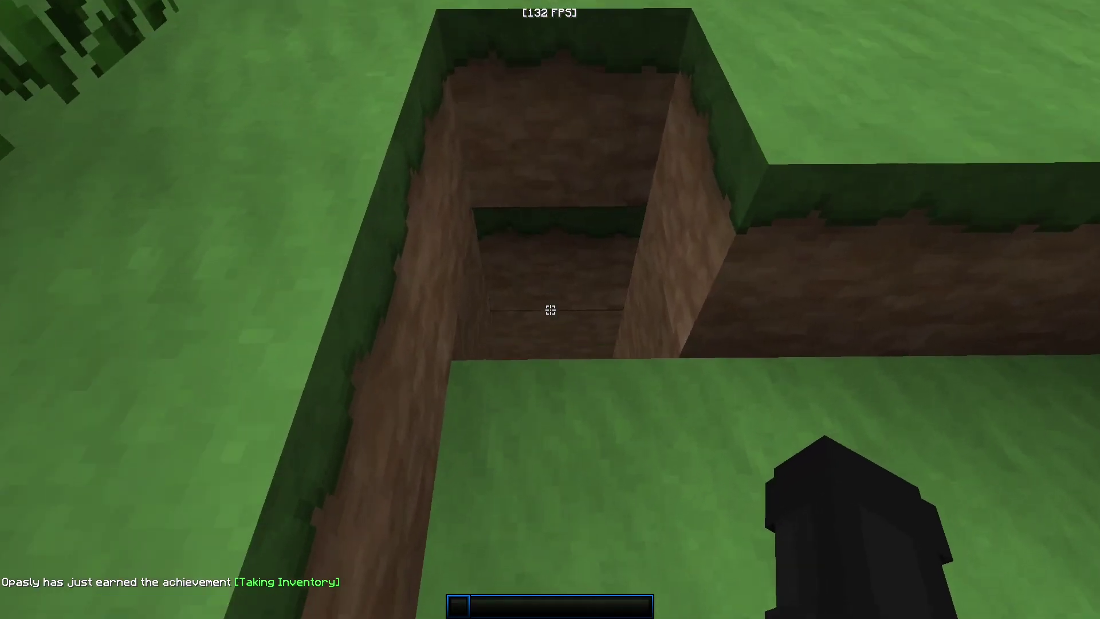
middle_click(550, 309)
key(e)
key(e)
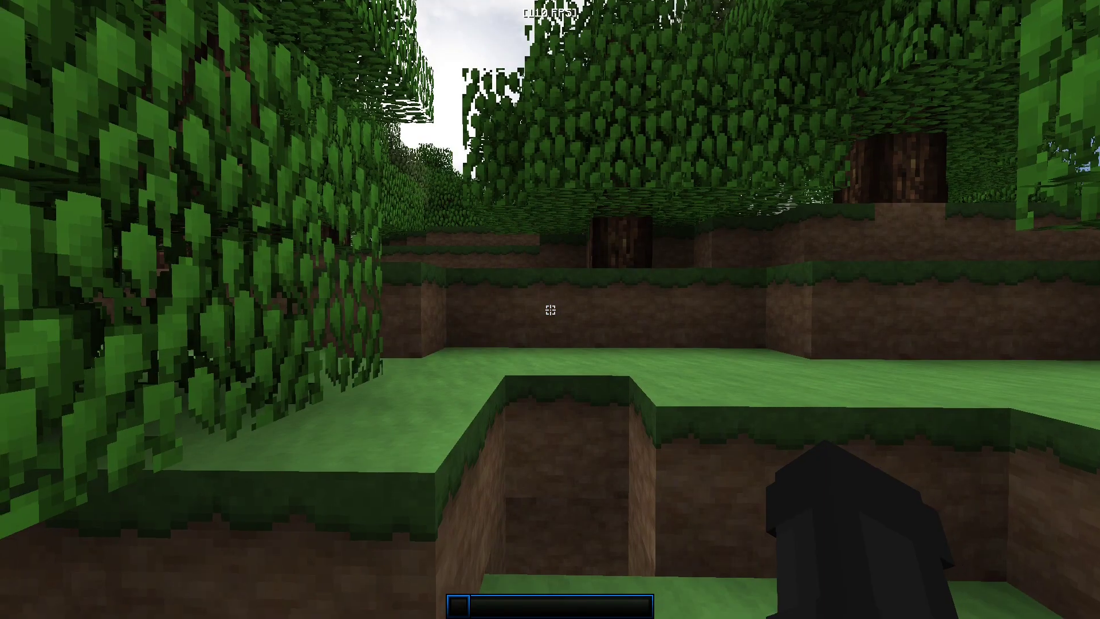
- Give the FPS counter a background in the Lunar Client settings and return to the game
key(Shift_R)
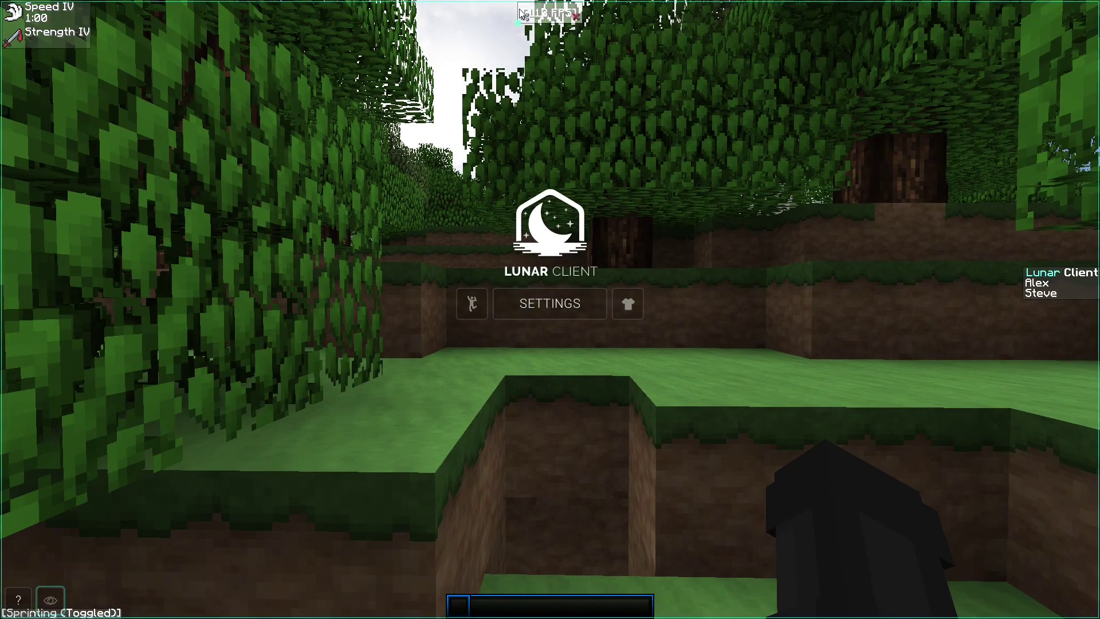
click(550, 302)
click(723, 278)
key(Escape)
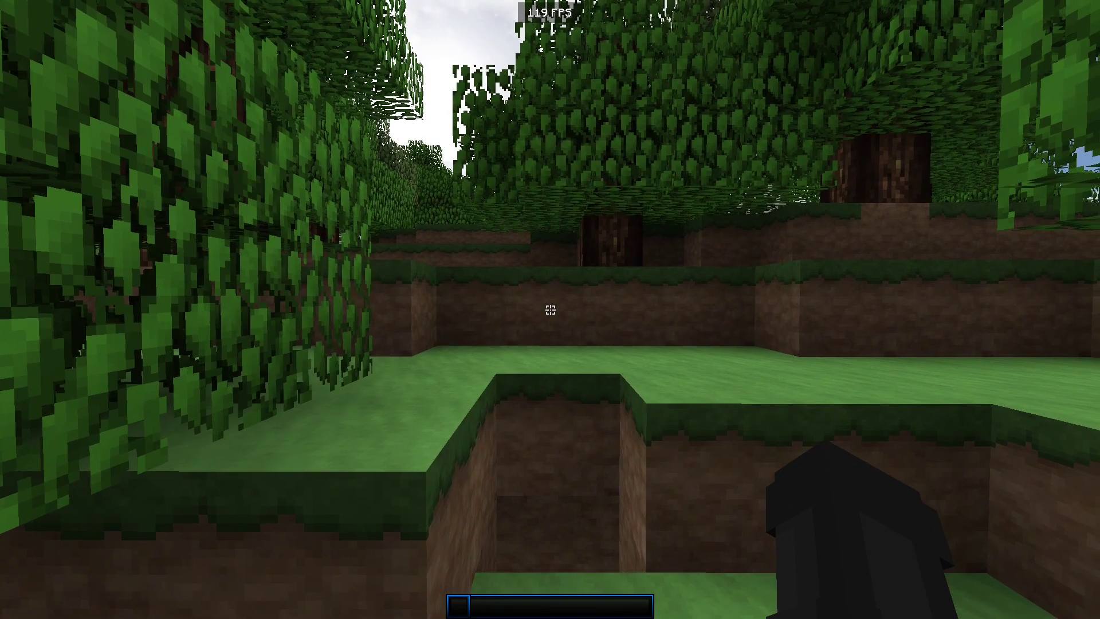
- Descend underground and fly along the stone tunnel to check the frame rate
key(w)
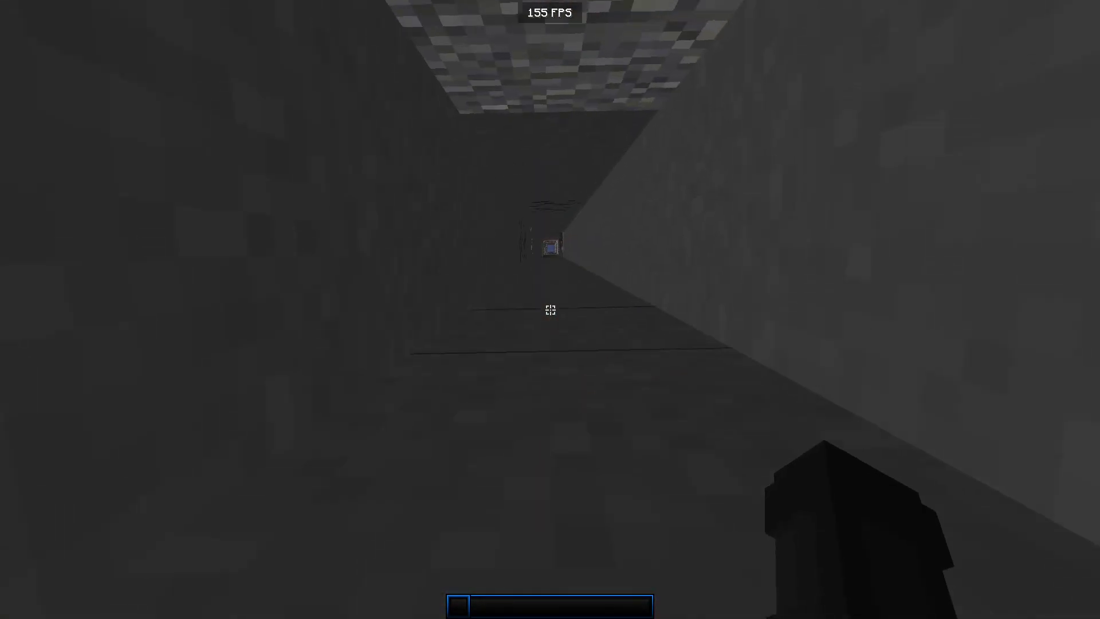
key(space)
key(space)
key(w)
key(w)
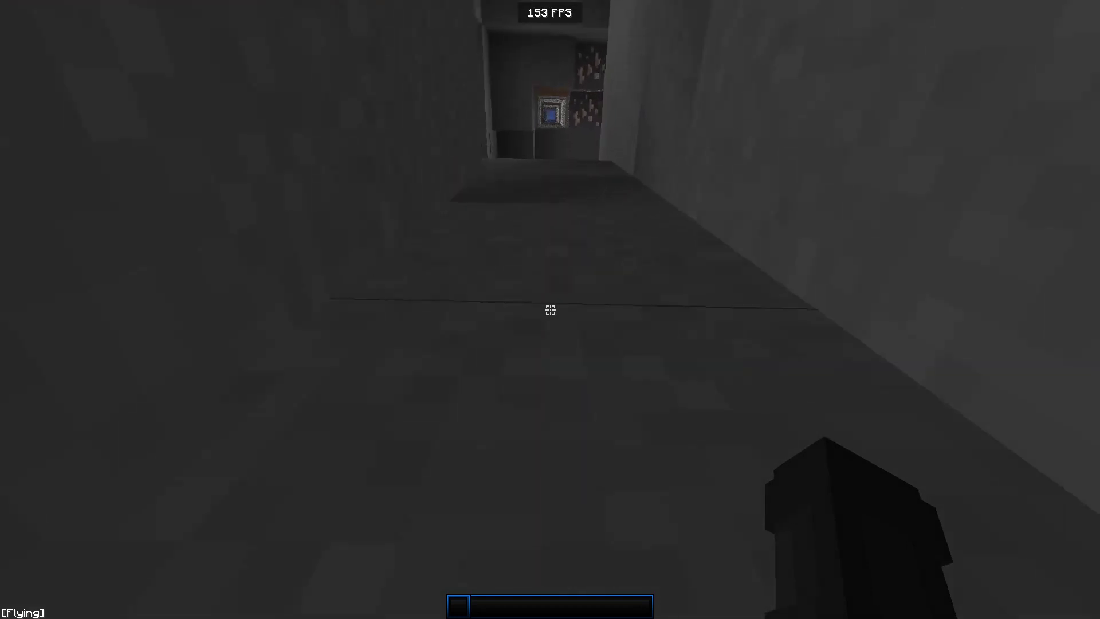
key(space)
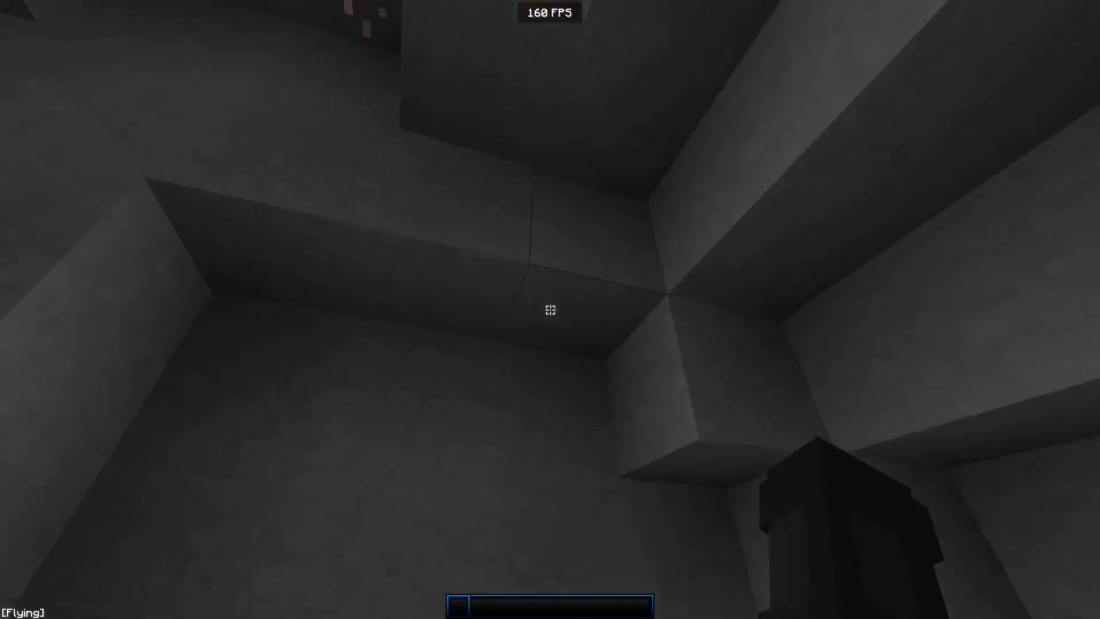
- Test breaking and placing a stone block in the cave, and clear the stone from the hotbar
click(550, 309)
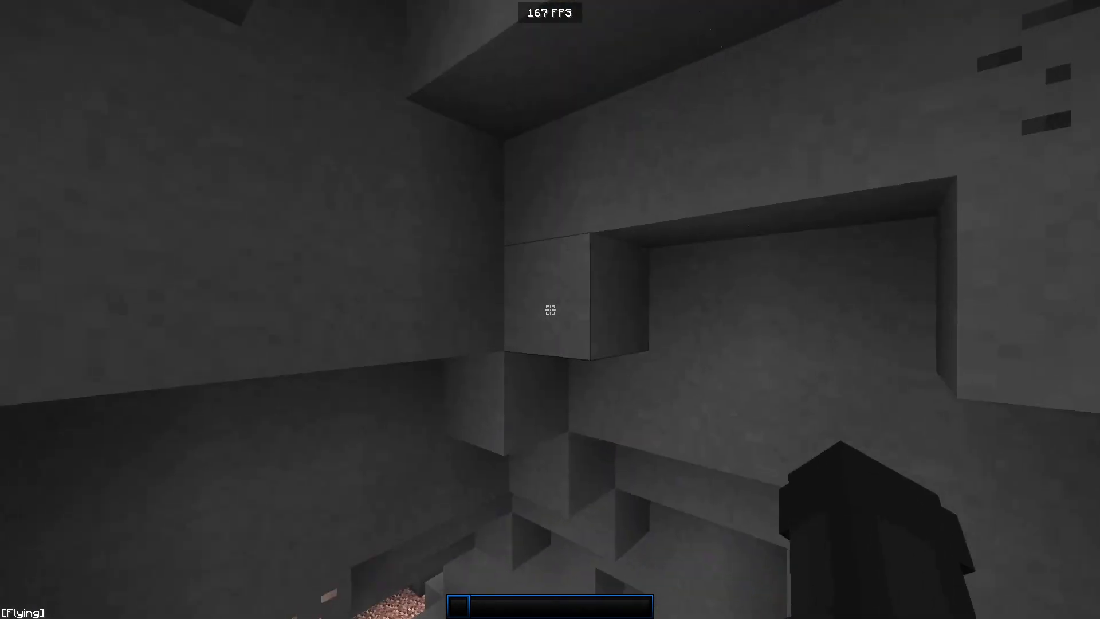
middle_click(549, 309)
right_click(549, 309)
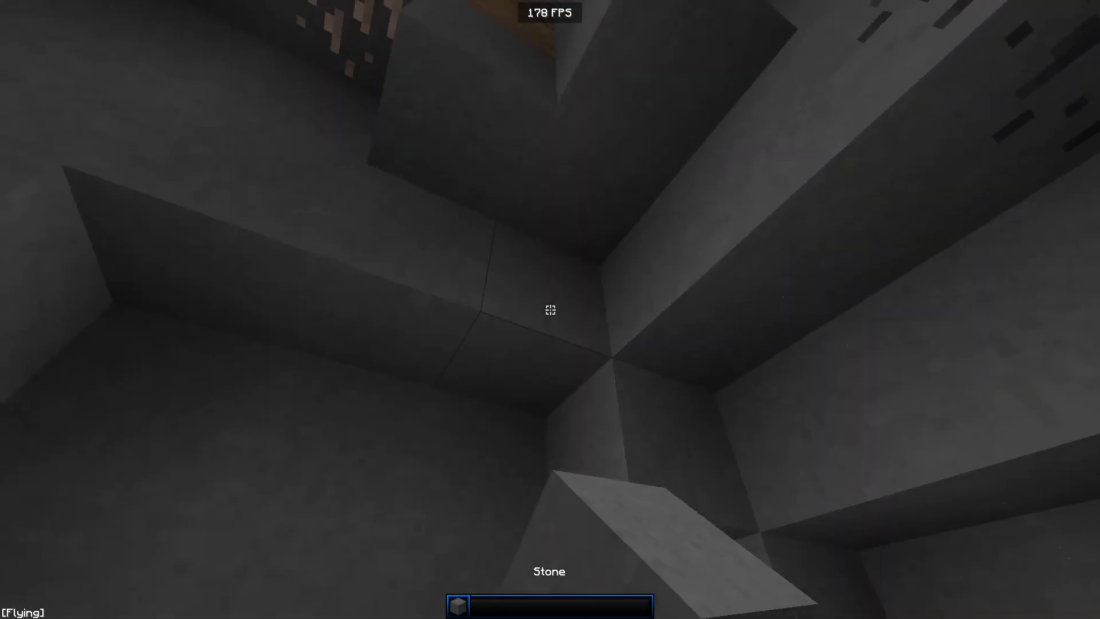
key(e)
shift+click(453, 366)
key(e)
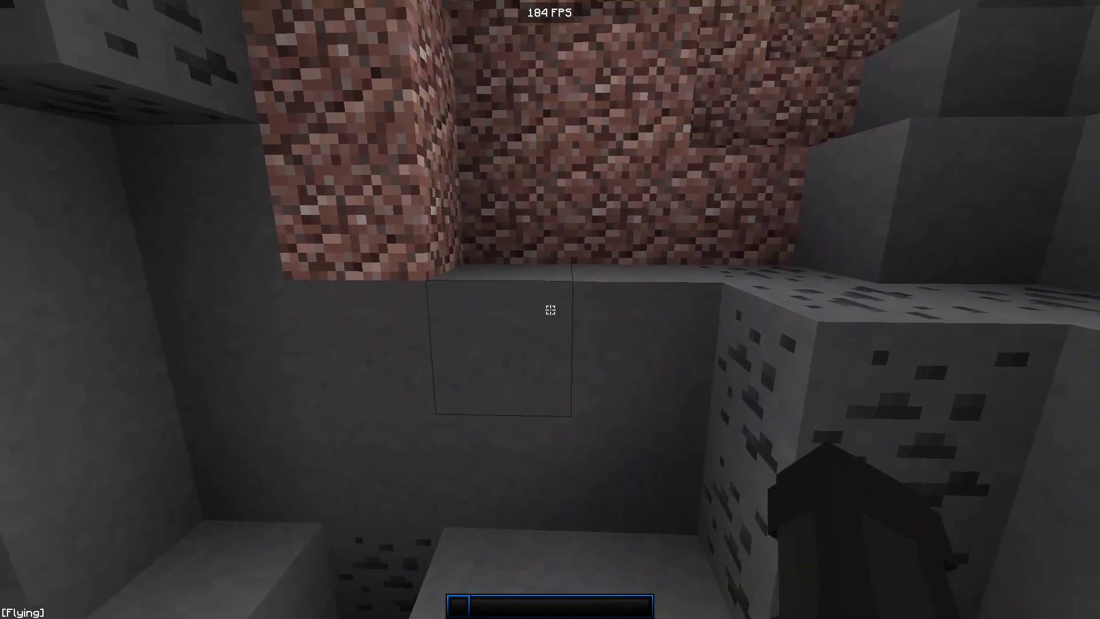
- Fly onward from the cave through the narrow passages while watching the FPS counter
key(w)
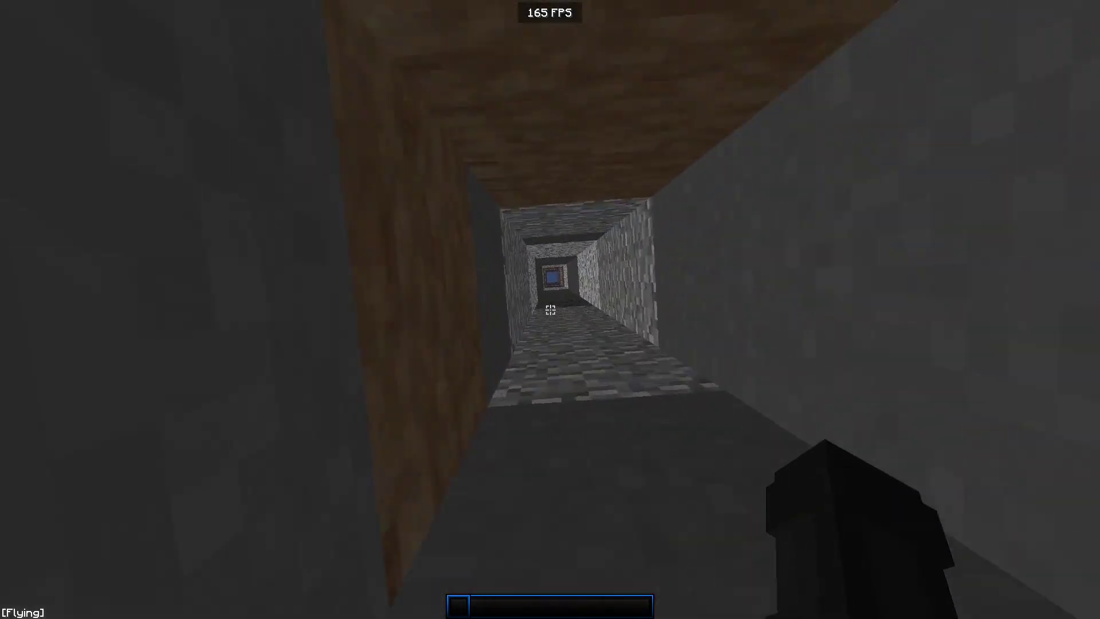
key(space)
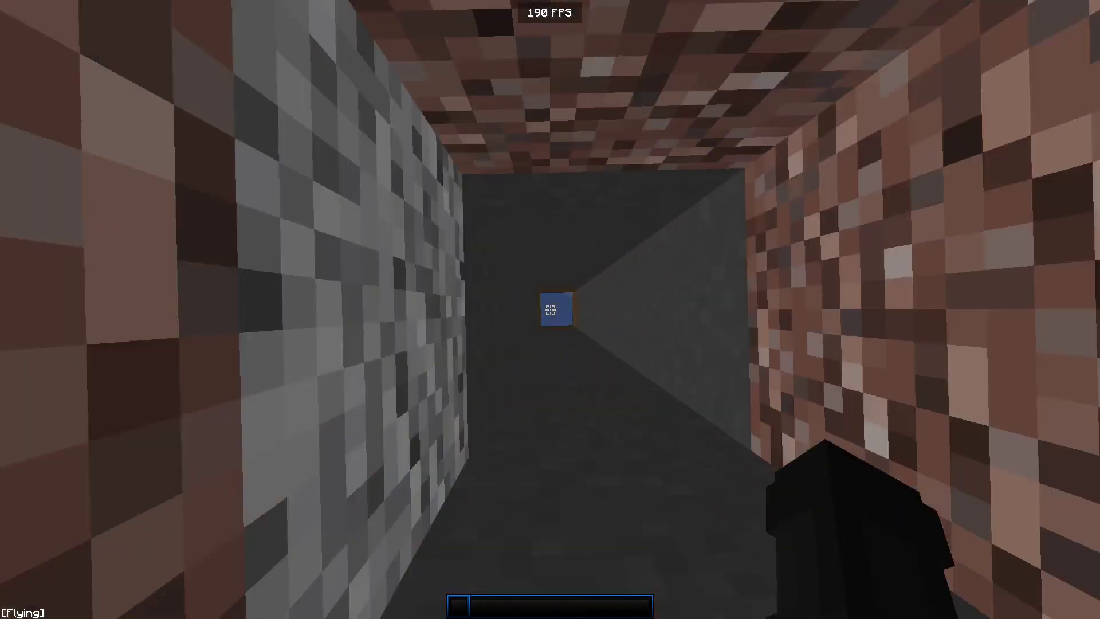
key(space)
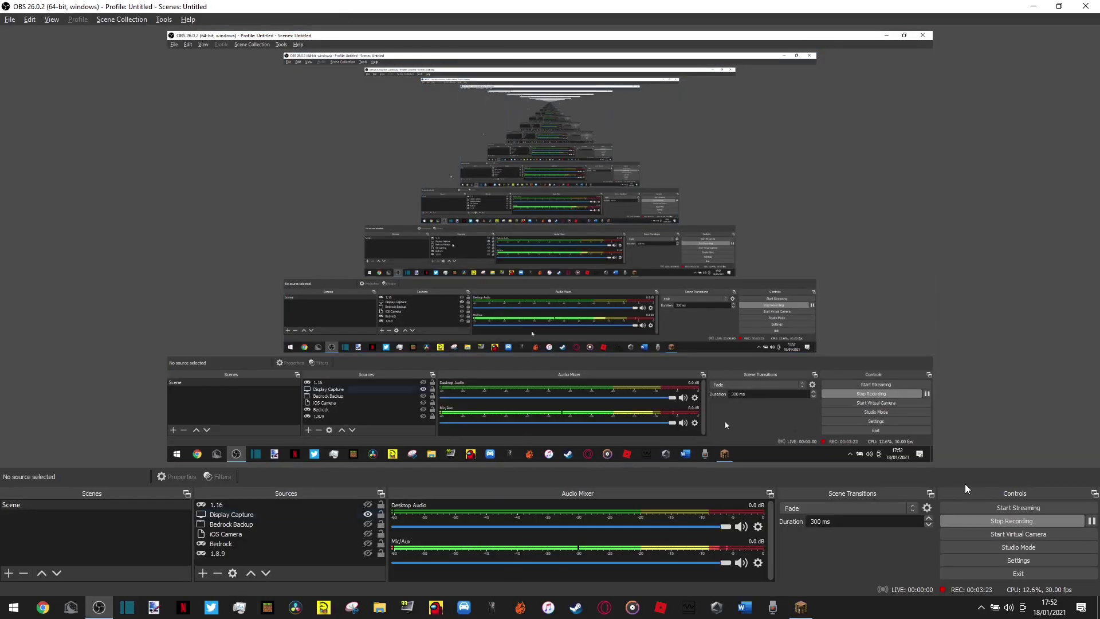
- Switch to OBS and turn its preview off and back on
right_click(479, 253)
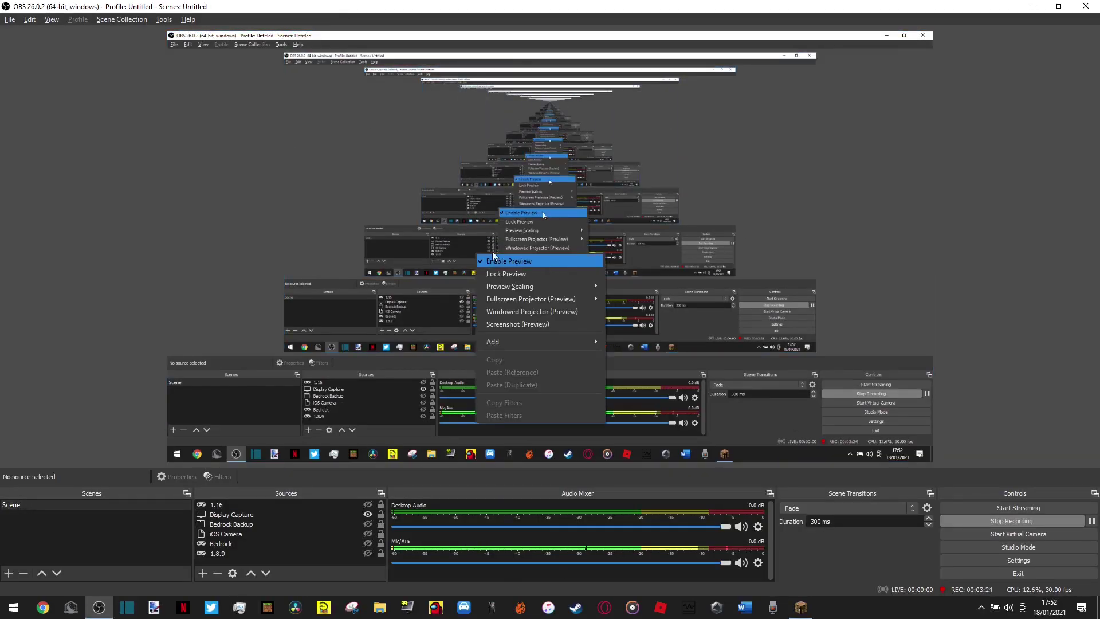
click(490, 260)
right_click(366, 253)
click(442, 259)
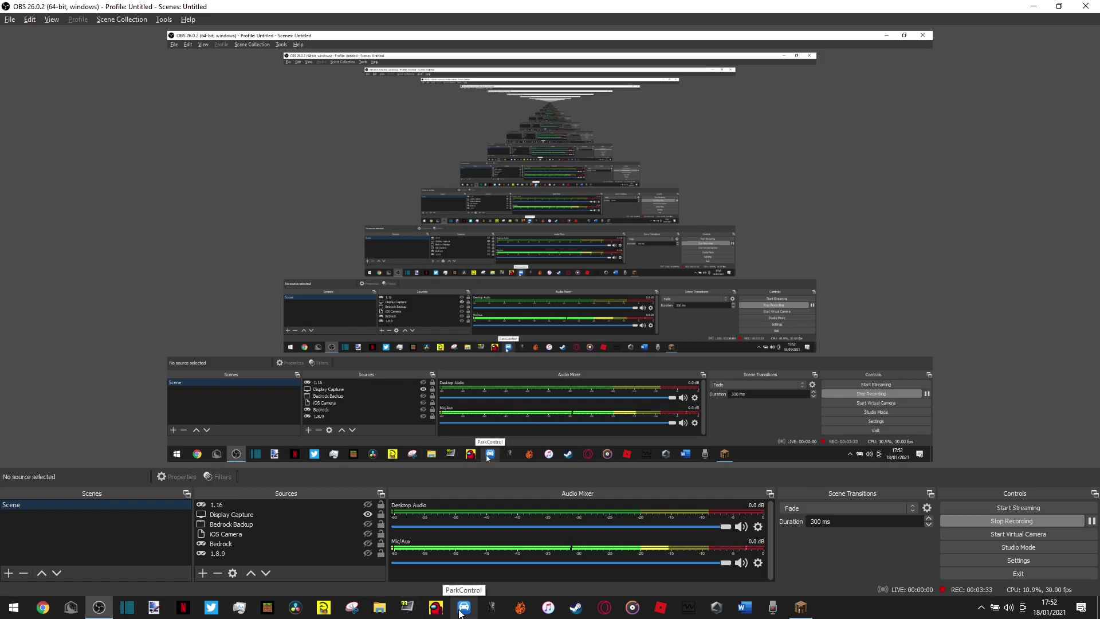
- Open ParkControl, view the Balanced power profile, and select the Bitsum Highest Performance profile
click(459, 610)
drag(429, 75, 418, 192)
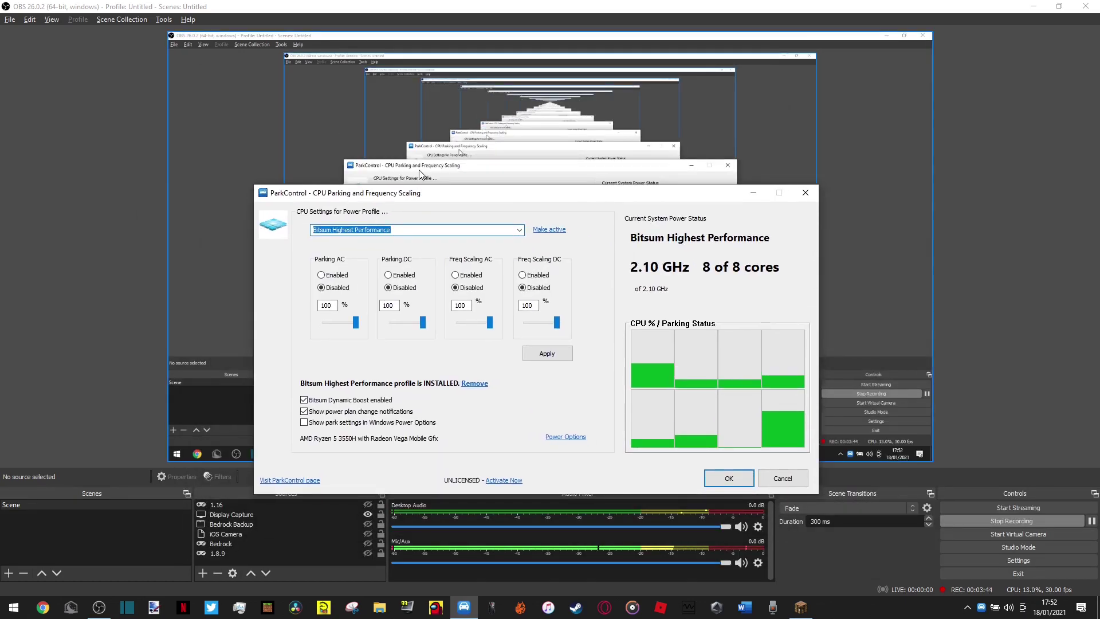
click(520, 230)
click(366, 238)
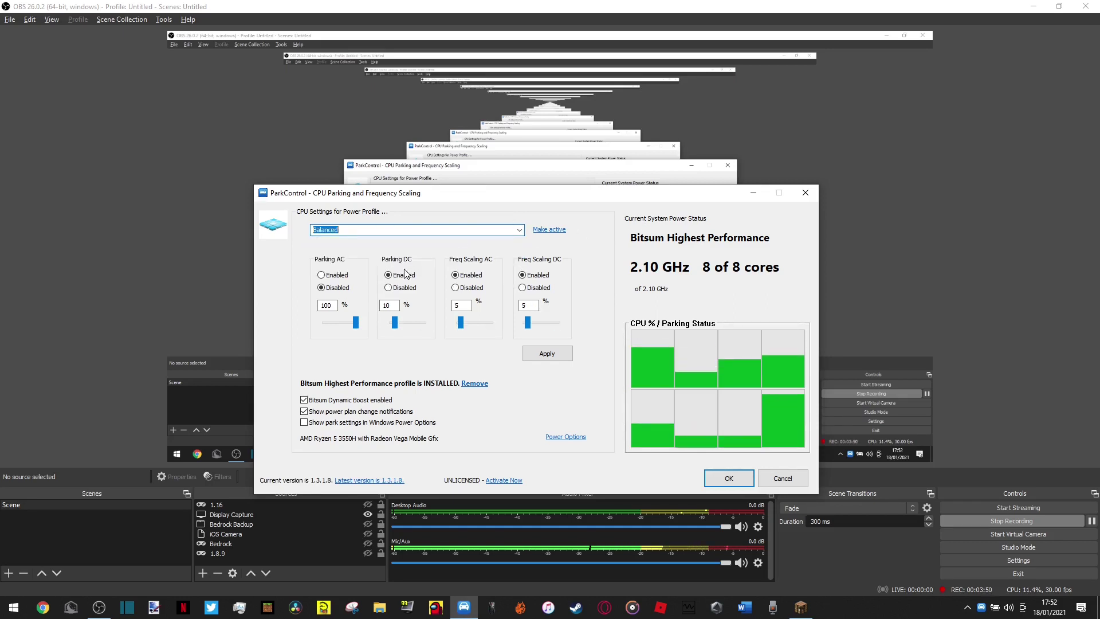
click(516, 233)
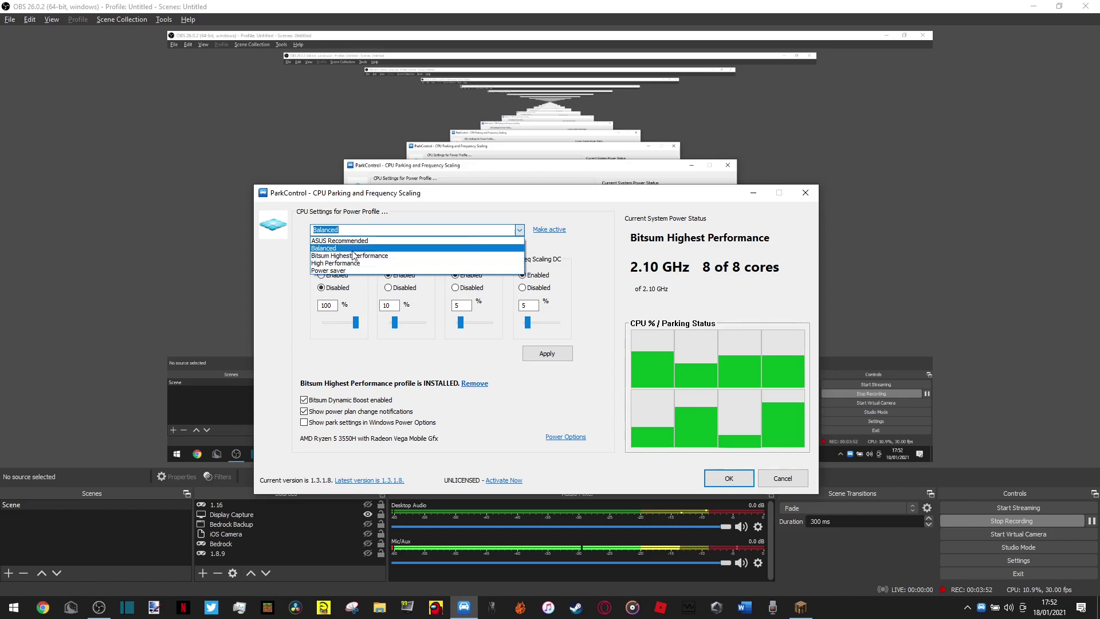
click(360, 256)
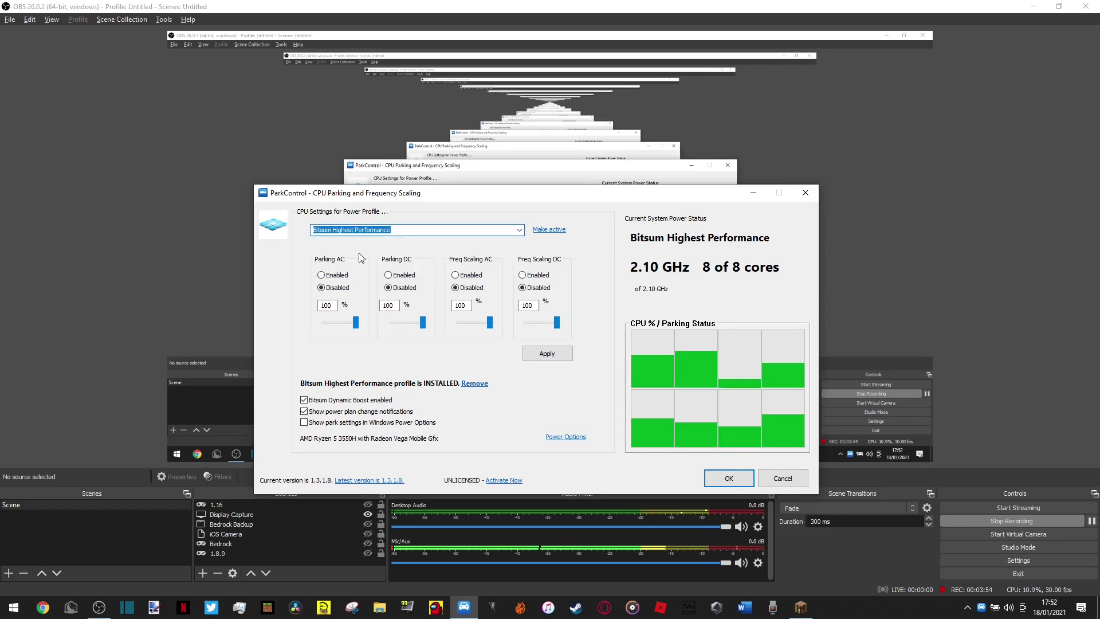
- Make Bitsum Highest Performance the active power profile, apply its CPU settings and close ParkControl
mouse_move(342, 400)
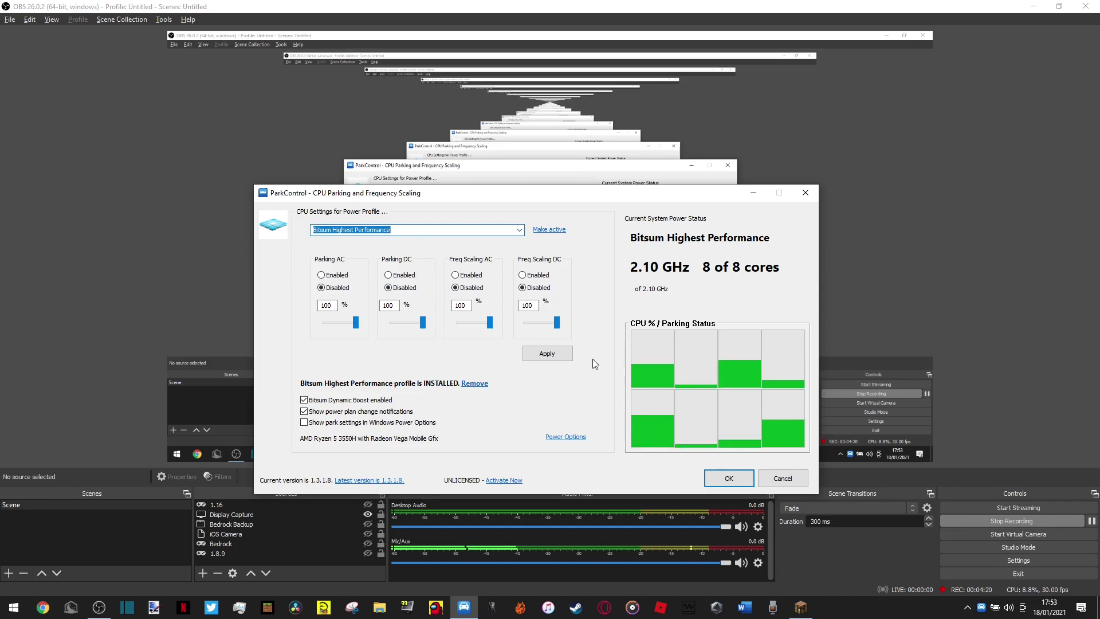
click(560, 230)
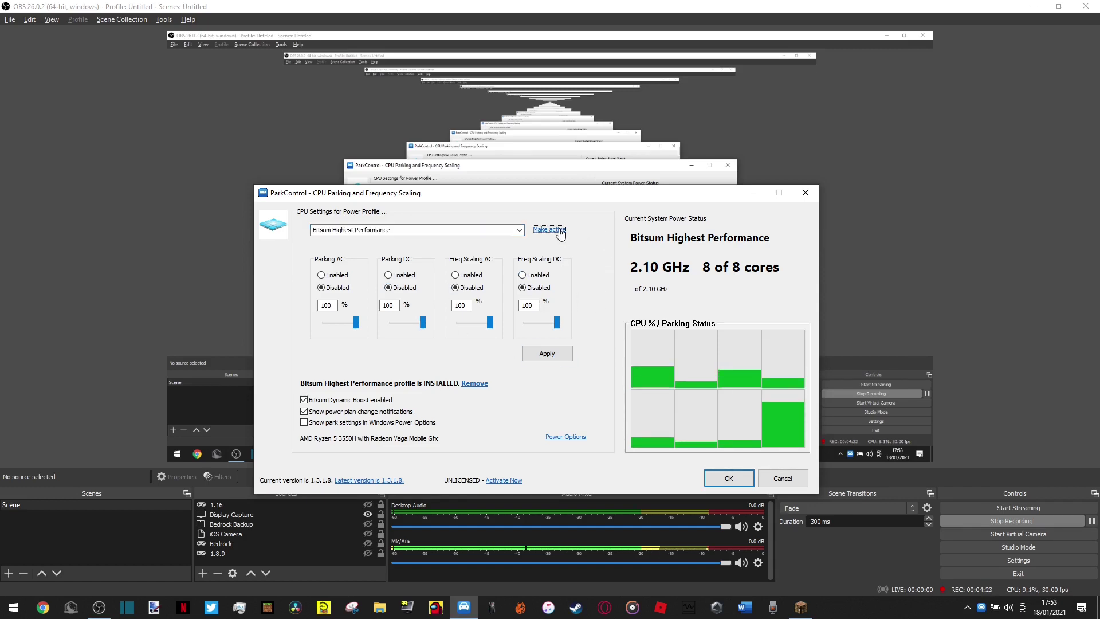
click(541, 350)
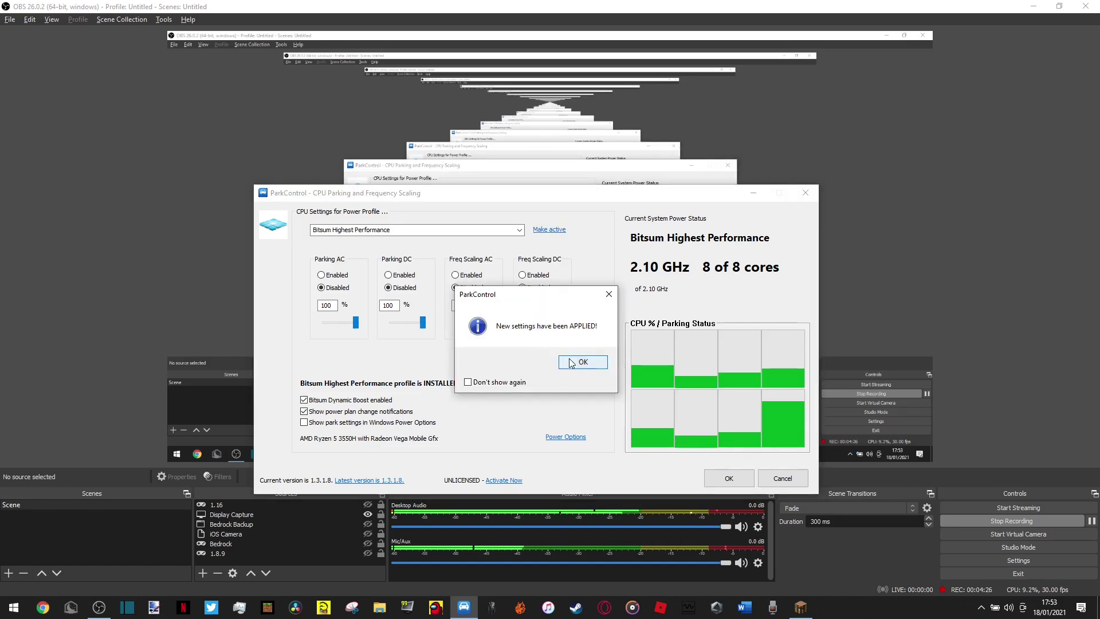
click(571, 362)
click(728, 476)
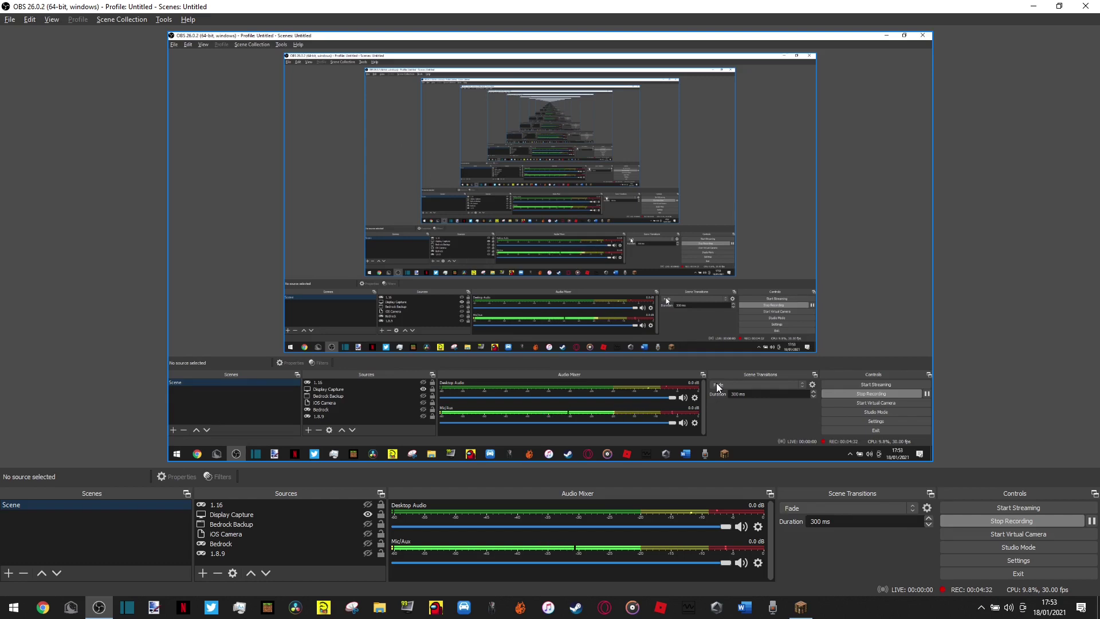
- Open Task Manager and go to the details of the Java(TM) Platform SE binary process
key(super)
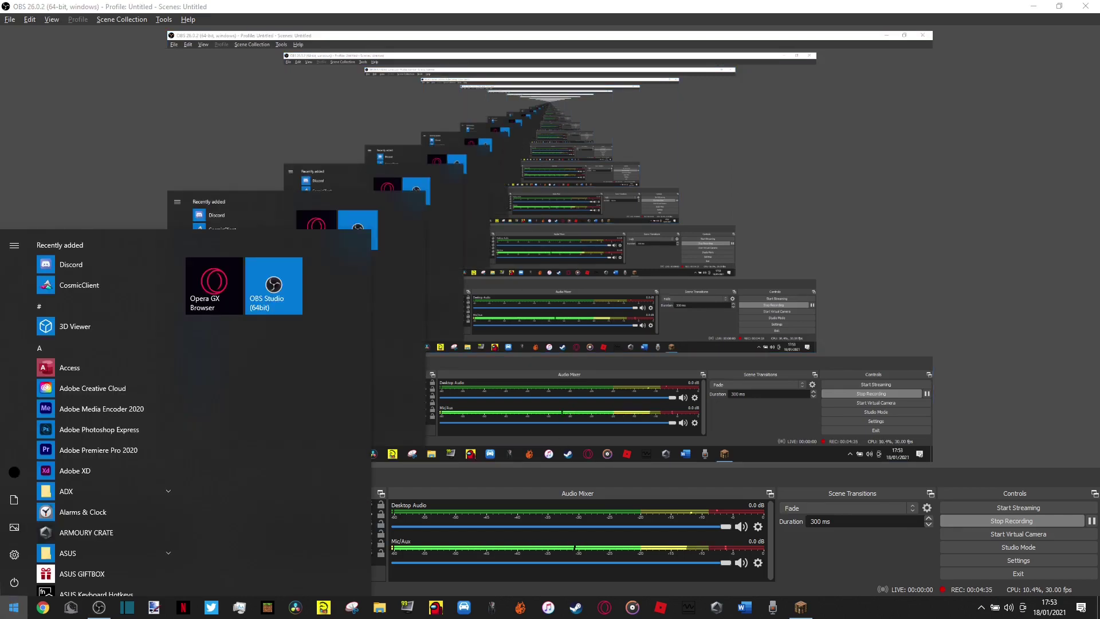
text(task)
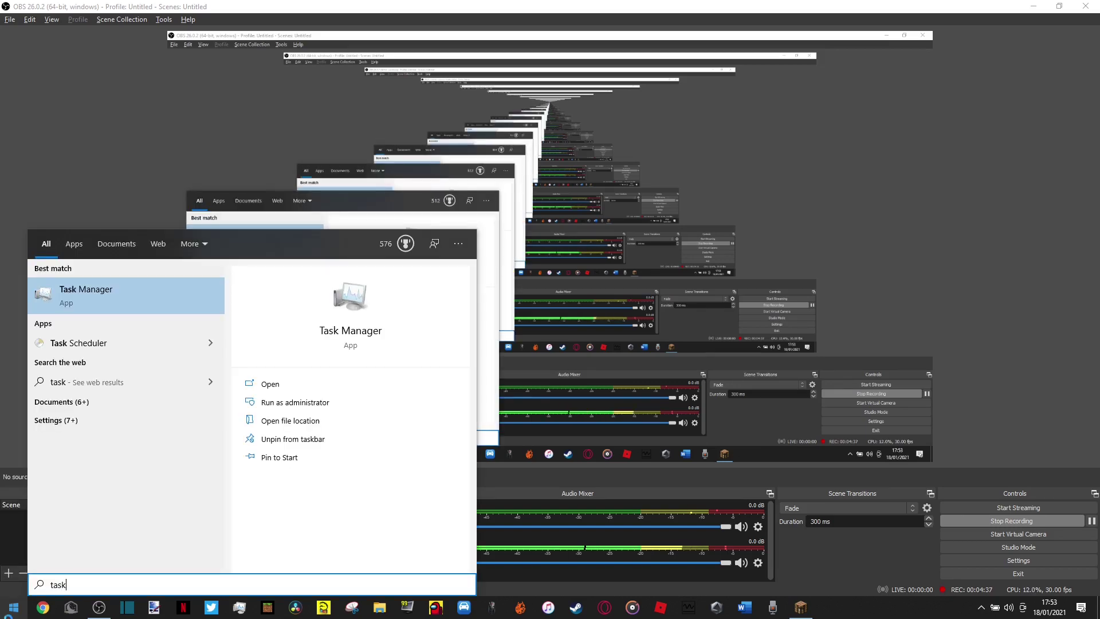
key(Return)
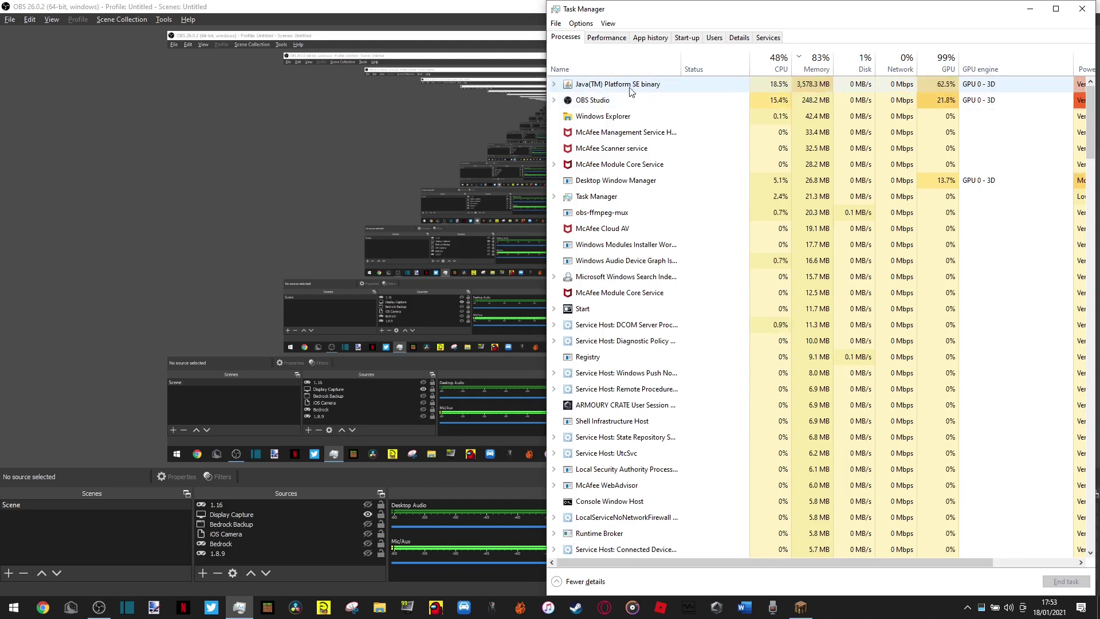
right_click(590, 86)
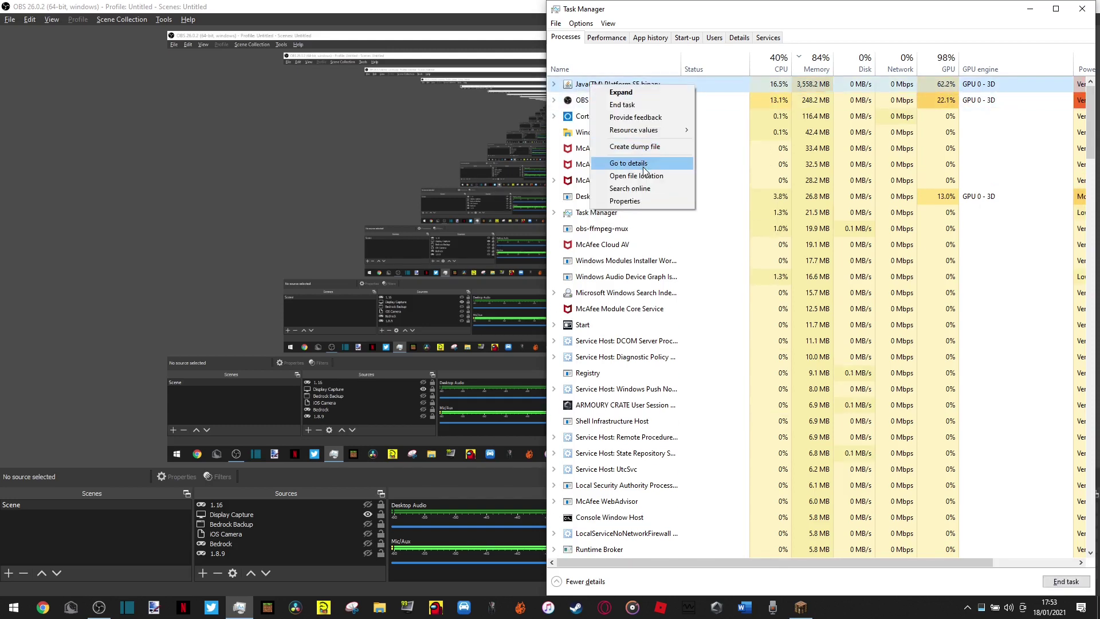
click(628, 165)
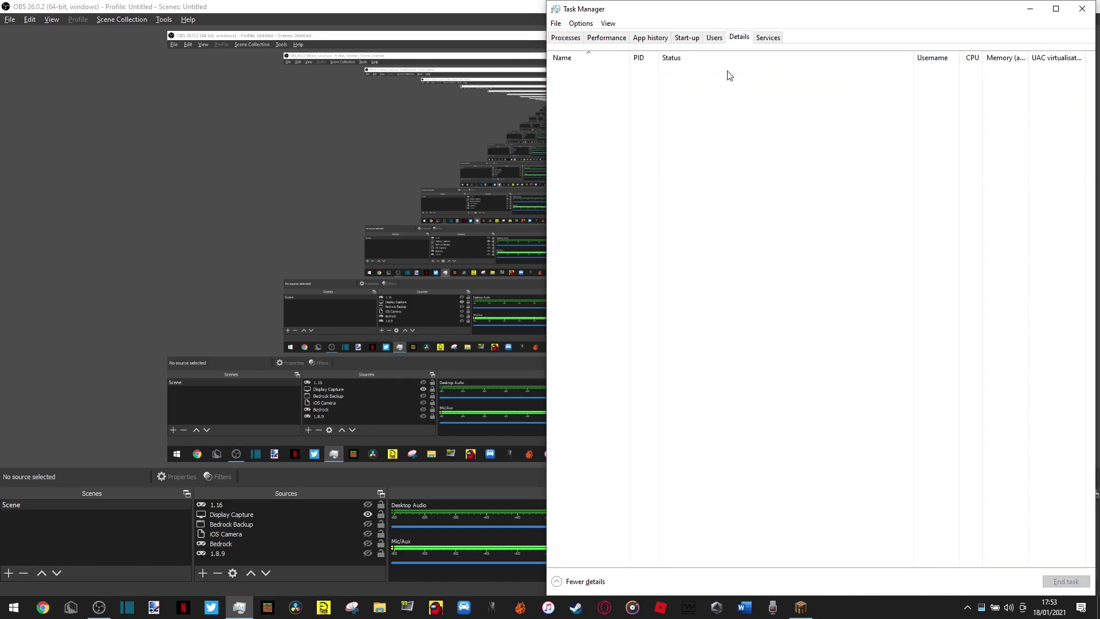
- Open the priority options for the javaw.exe process
scroll(697, 399, down, 5)
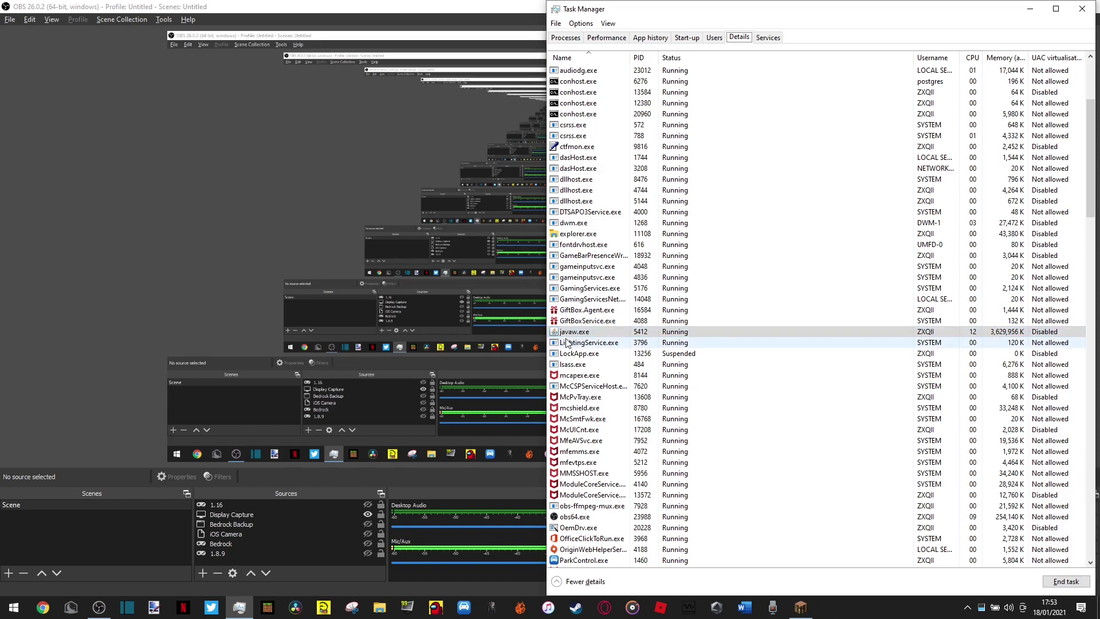
click(586, 336)
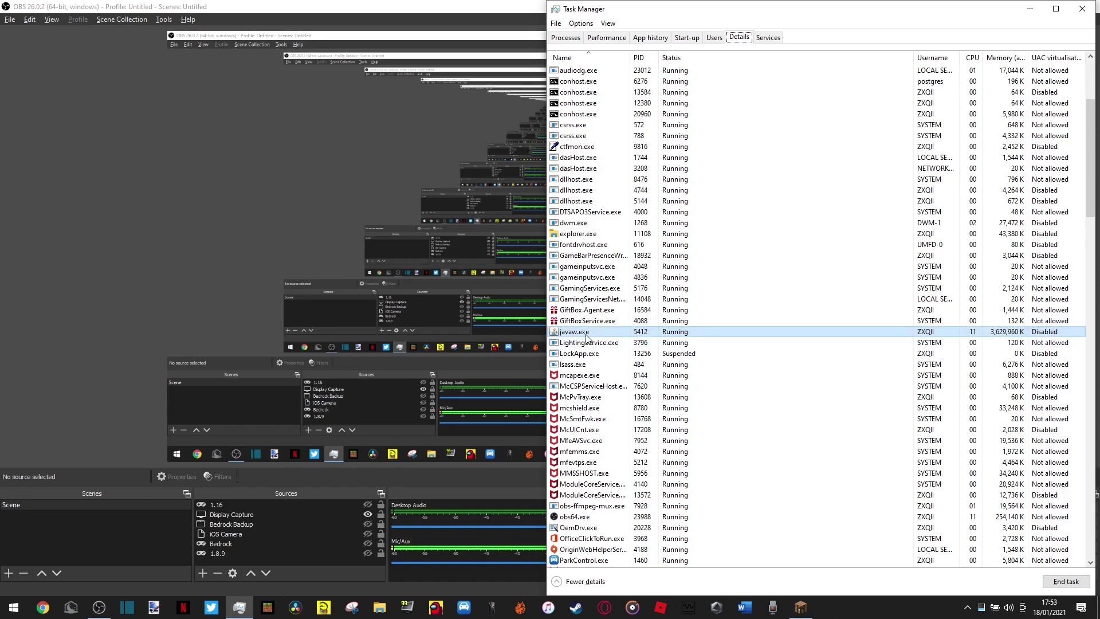
right_click(586, 336)
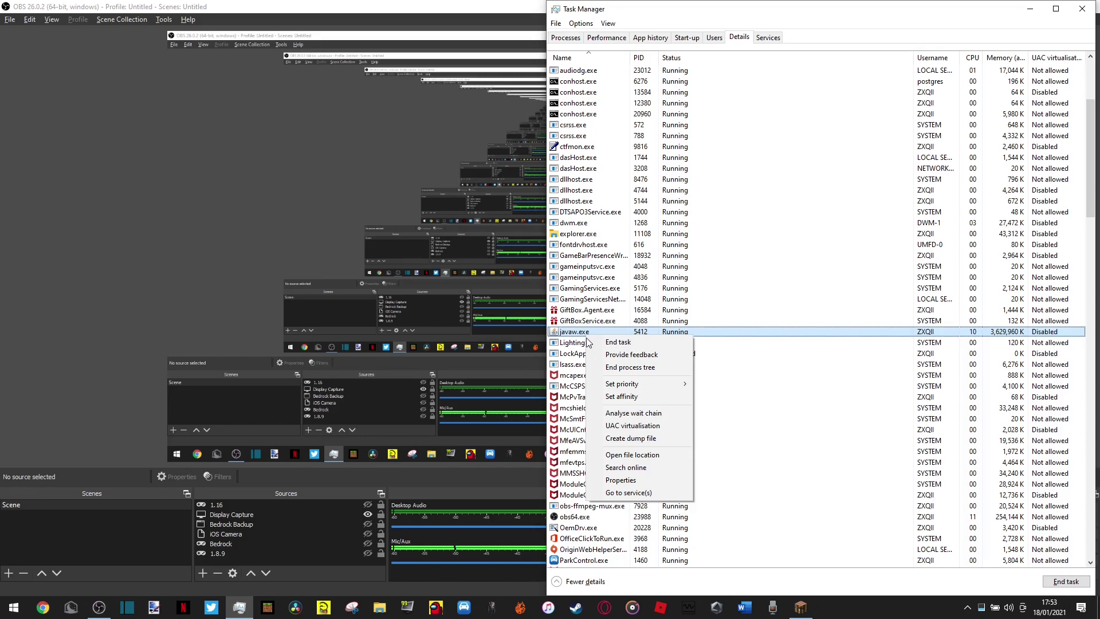
mouse_move(609, 389)
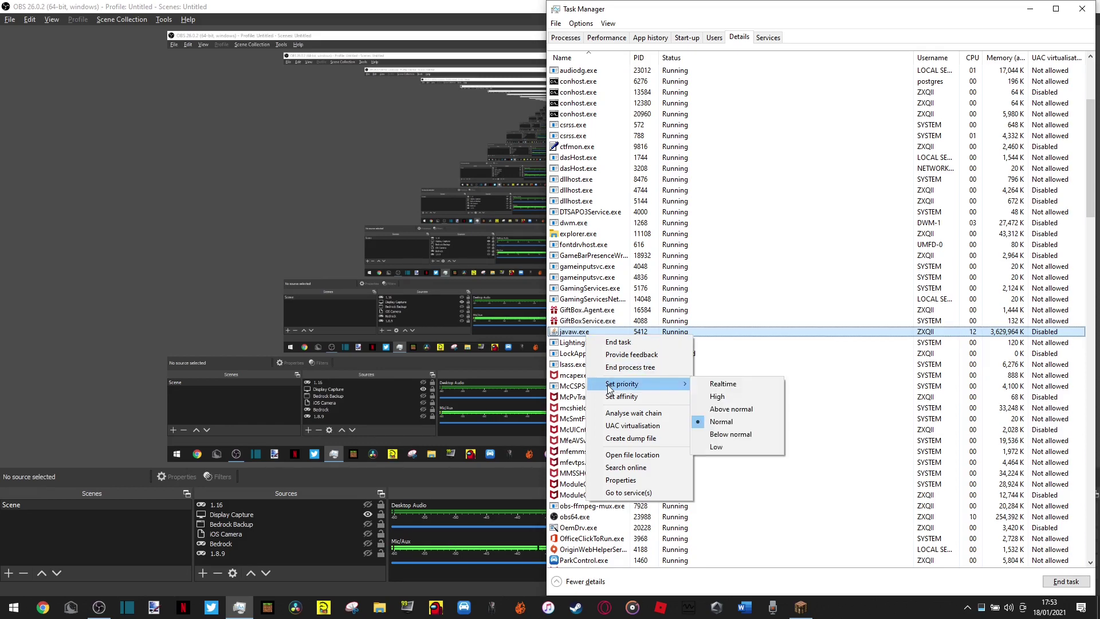
right_click(656, 331)
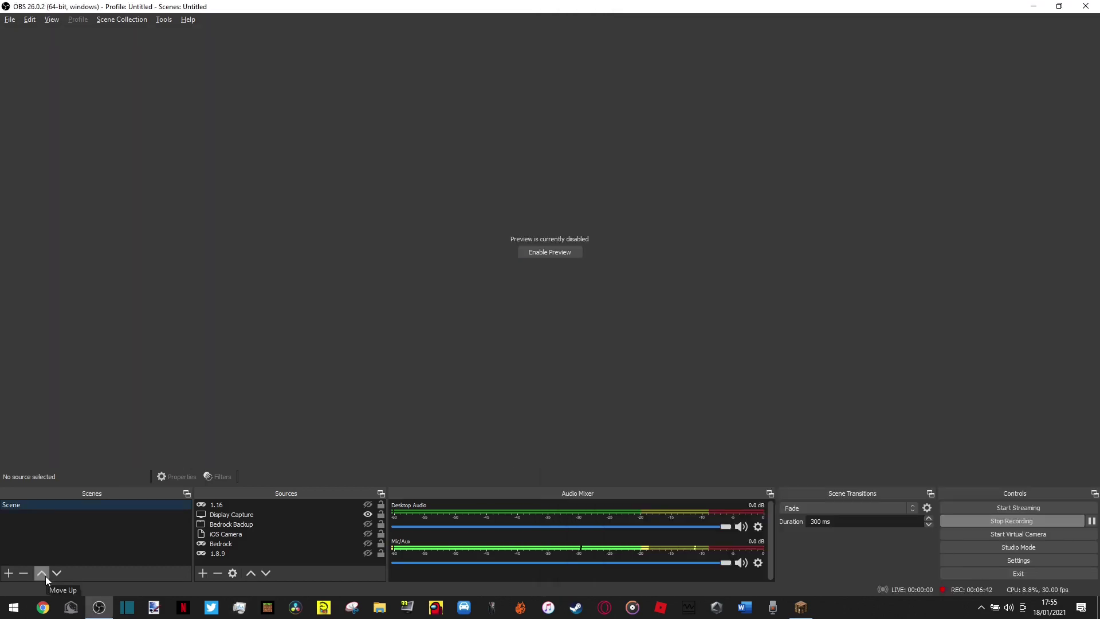
- Open the Windows temporary files folder by running %temp%
key(super+r)
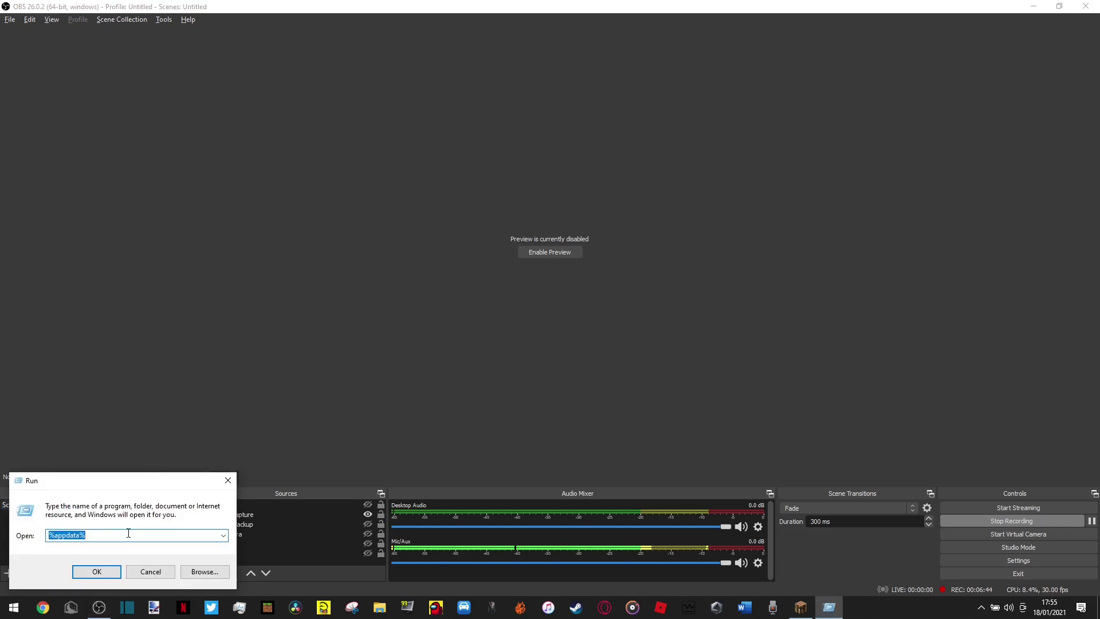
click(223, 535)
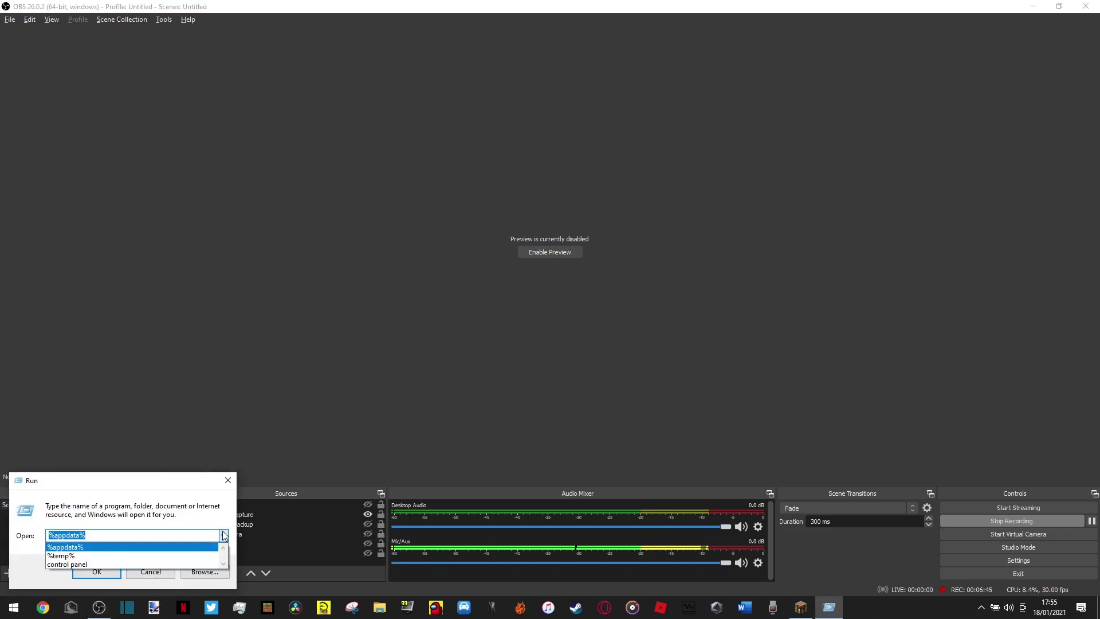
click(149, 555)
click(111, 537)
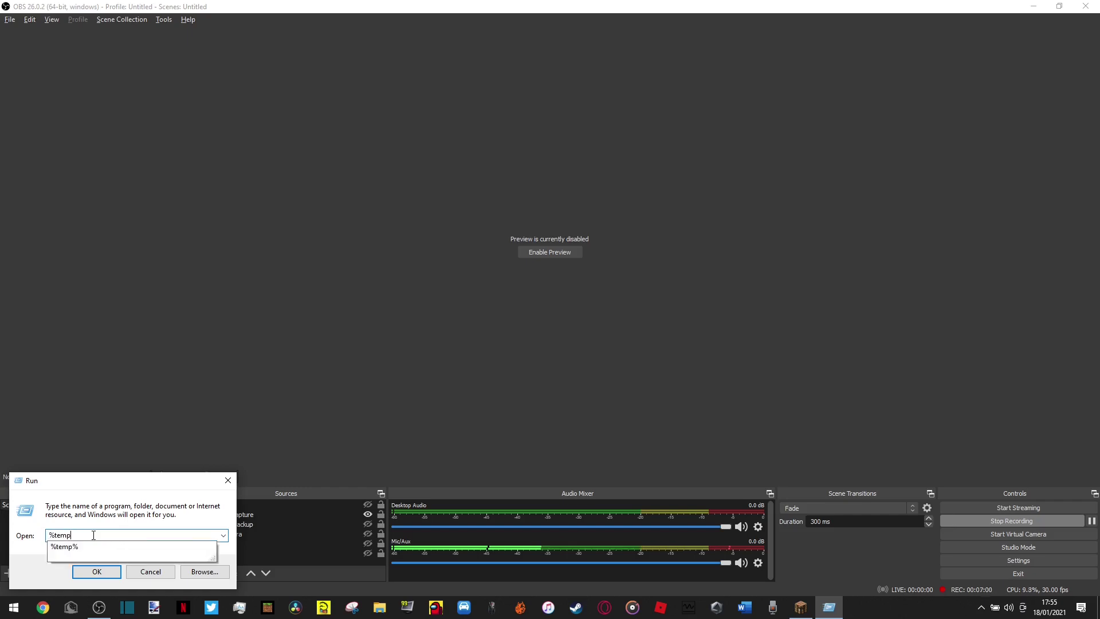
click(94, 535)
key(Return)
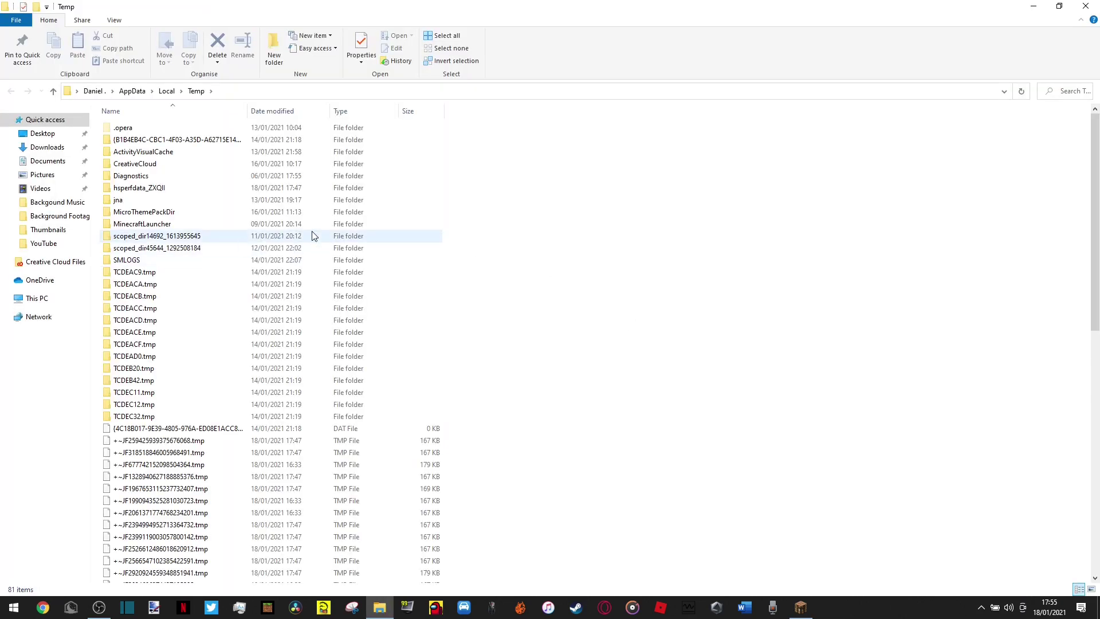
- Permanently delete all items in the Temp folder, skipping every file in use, and leave the folder
scroll(496, 467, down, 7)
scroll(504, 478, down, 6)
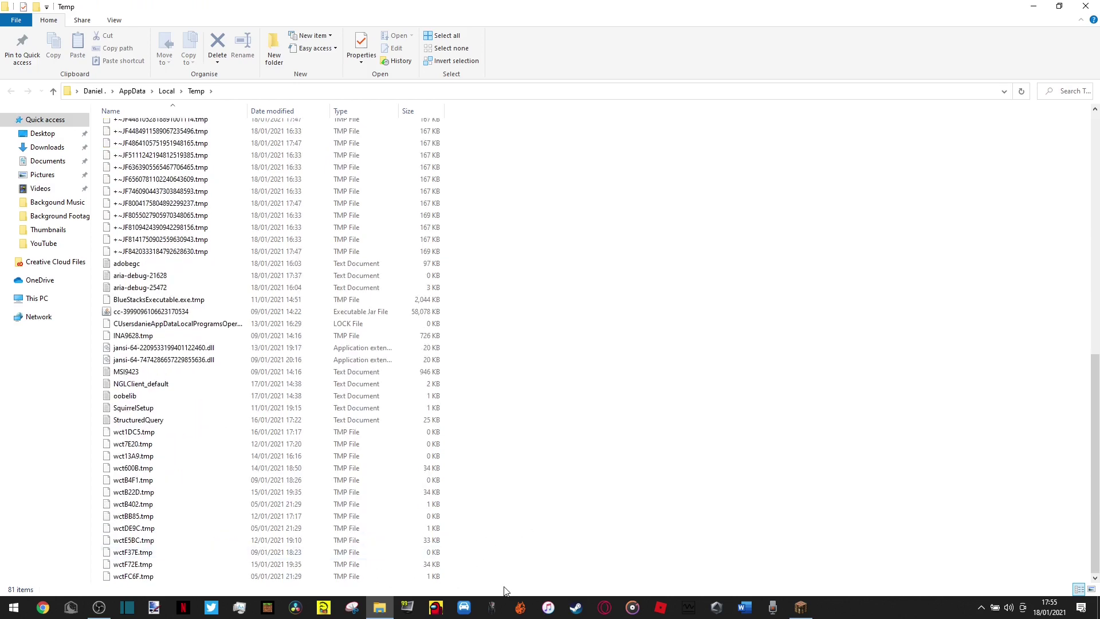
drag(480, 576, 248, 125)
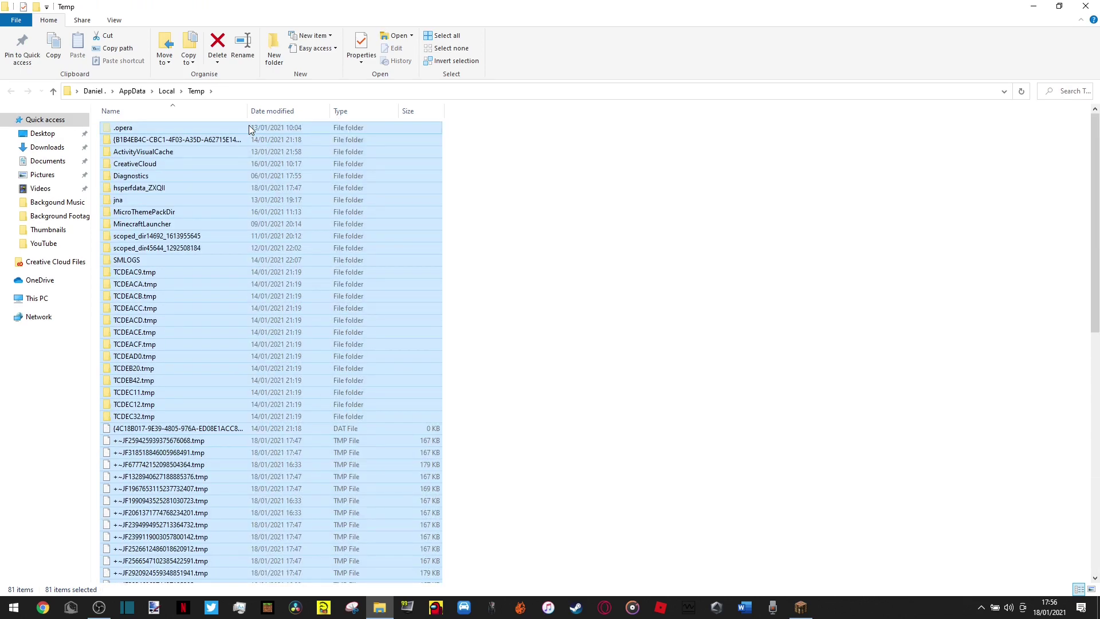
key(shift+Delete)
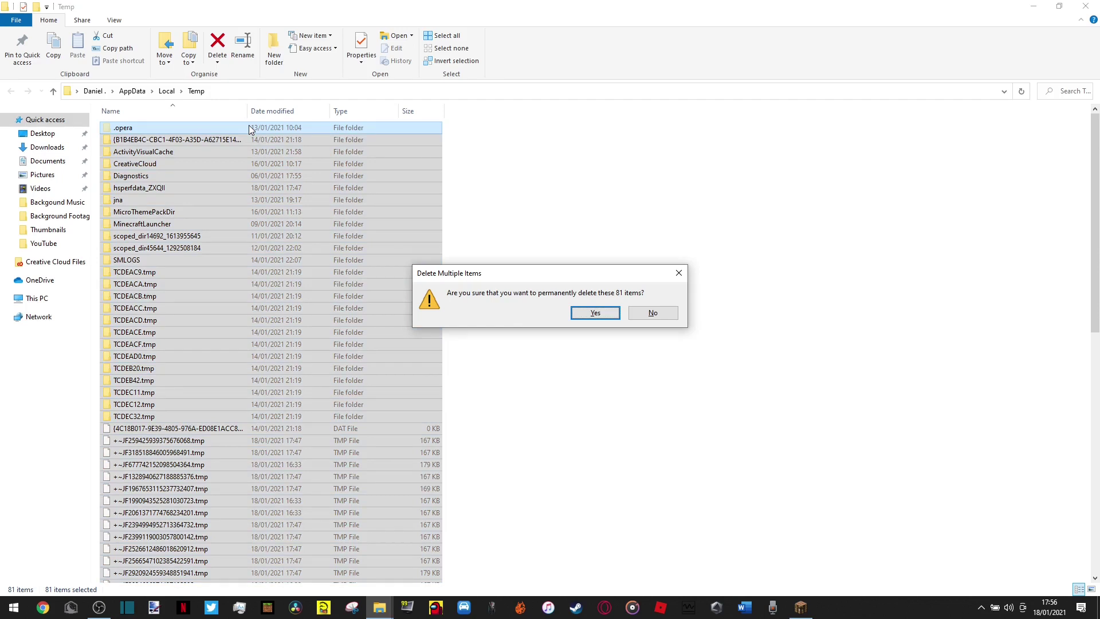
key(Return)
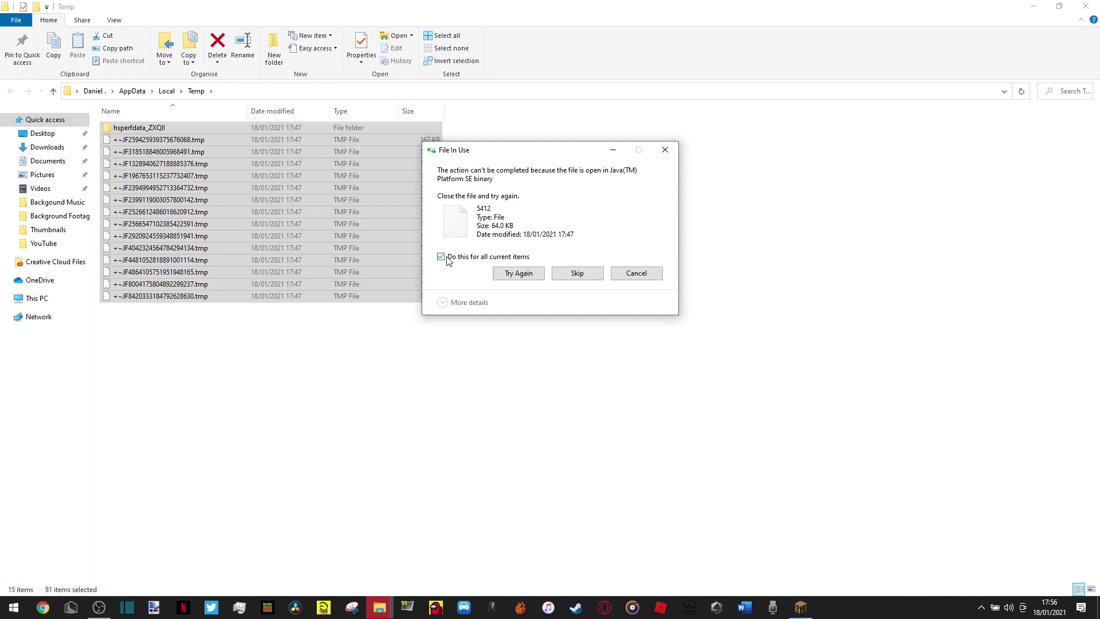
click(577, 272)
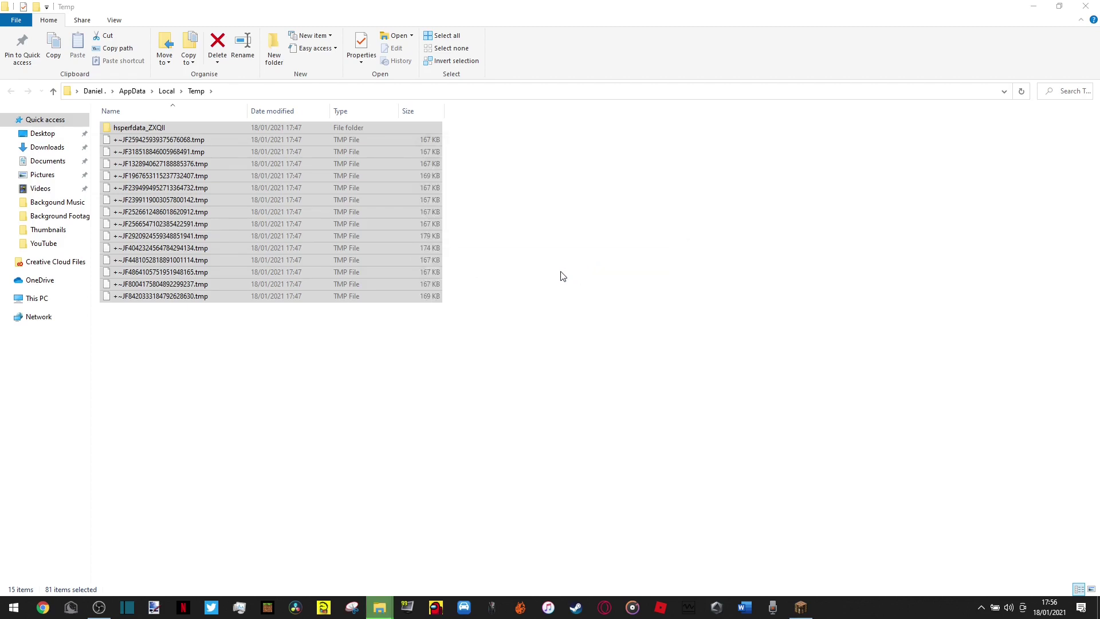
drag(348, 405, 504, 320)
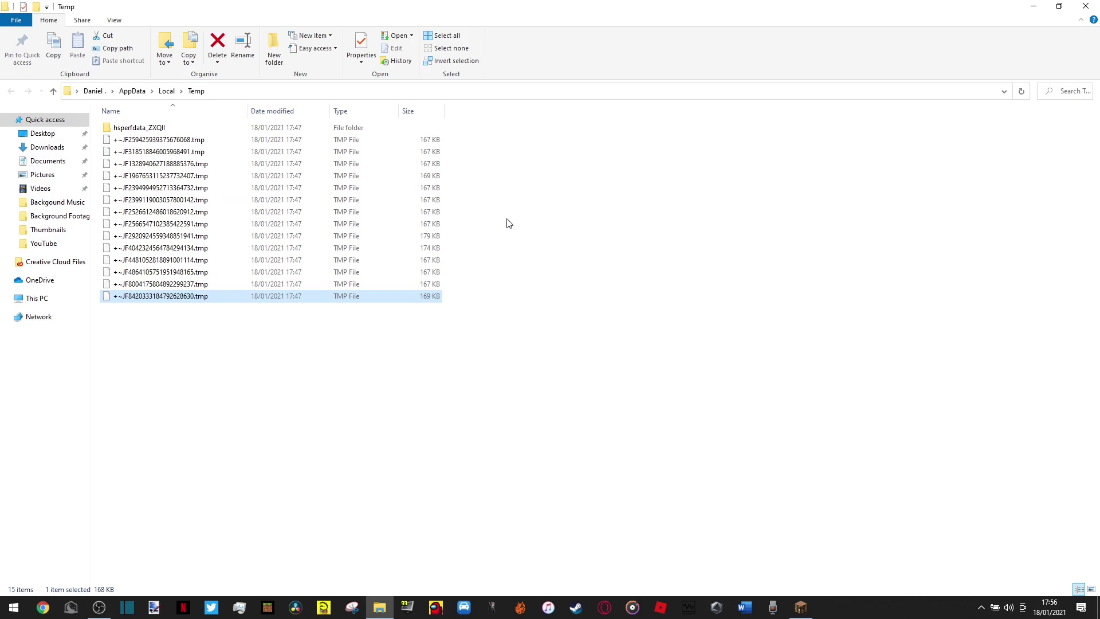
key(alt+Tab)
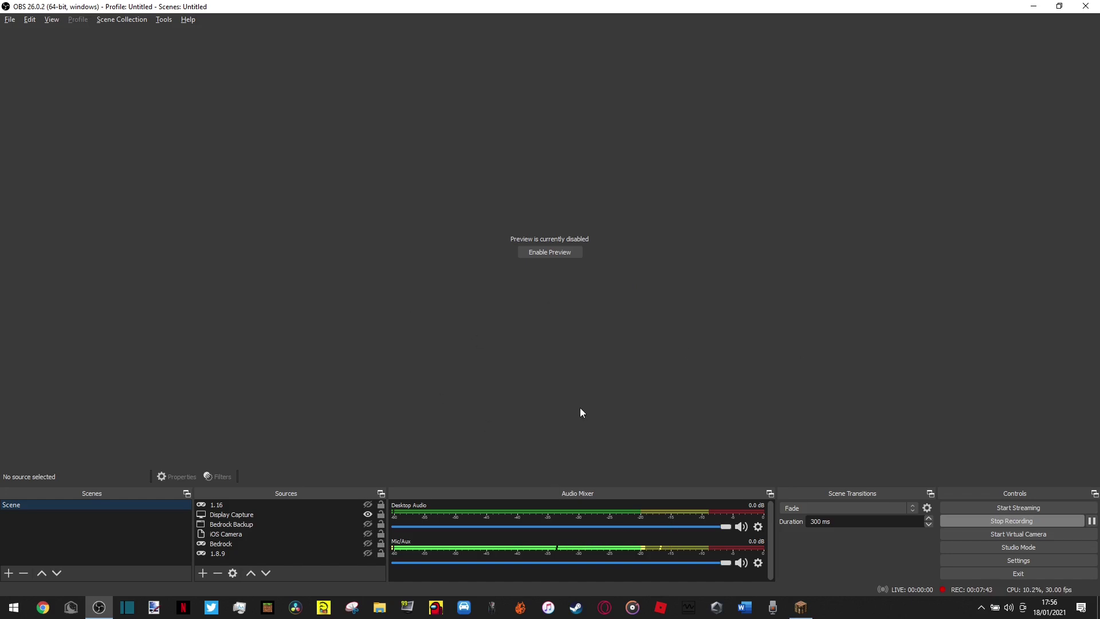
- Open Task Manager and show the list of start-up programs
key(super)
text(task)
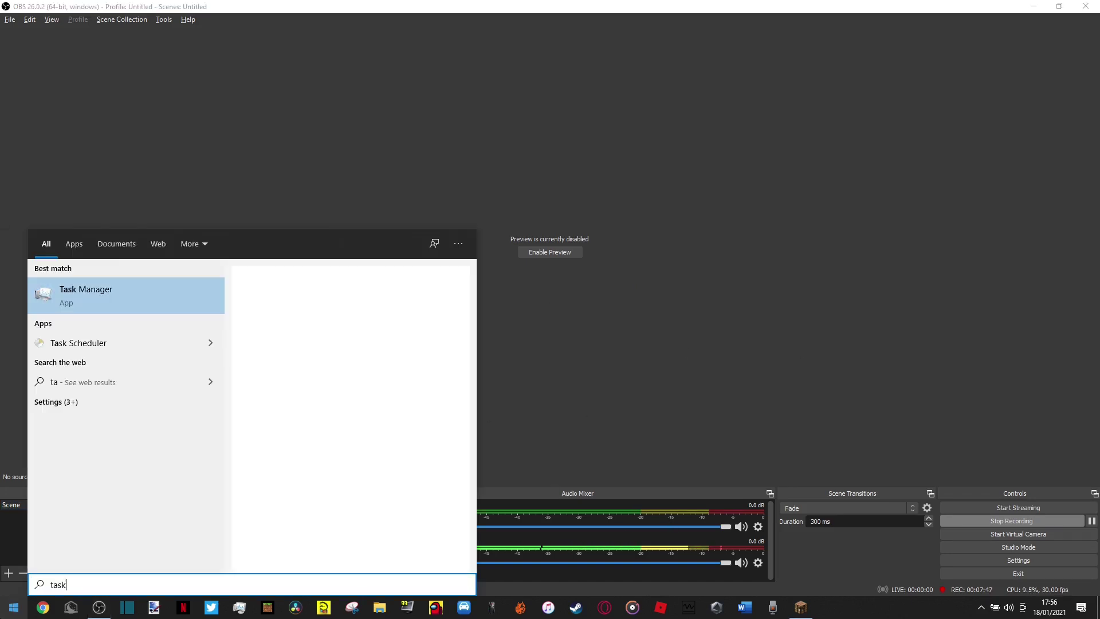
key(Return)
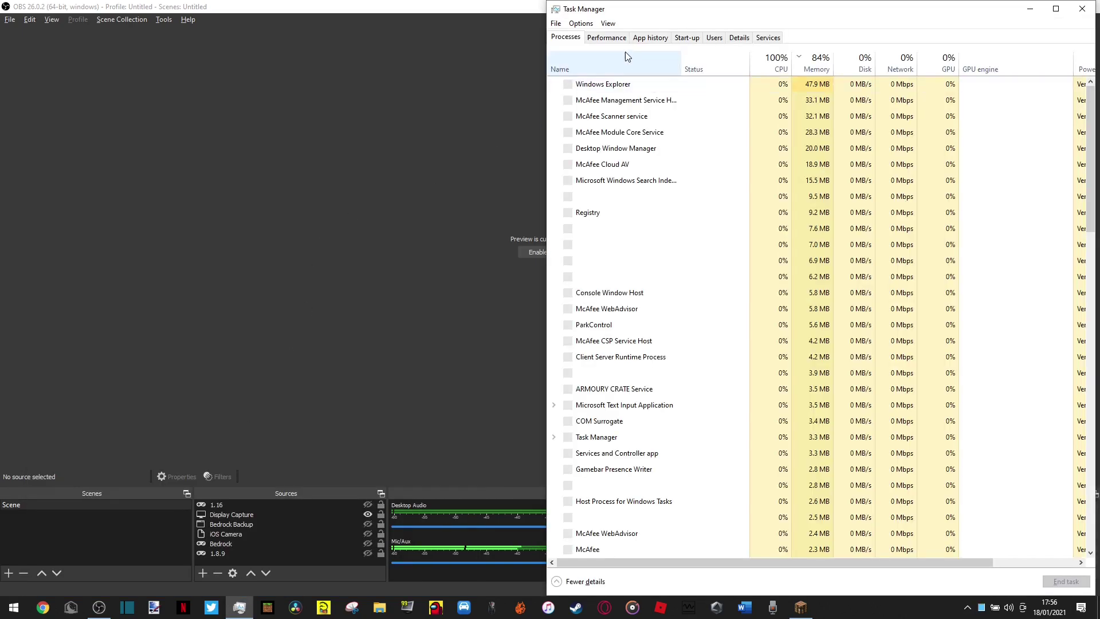
click(687, 39)
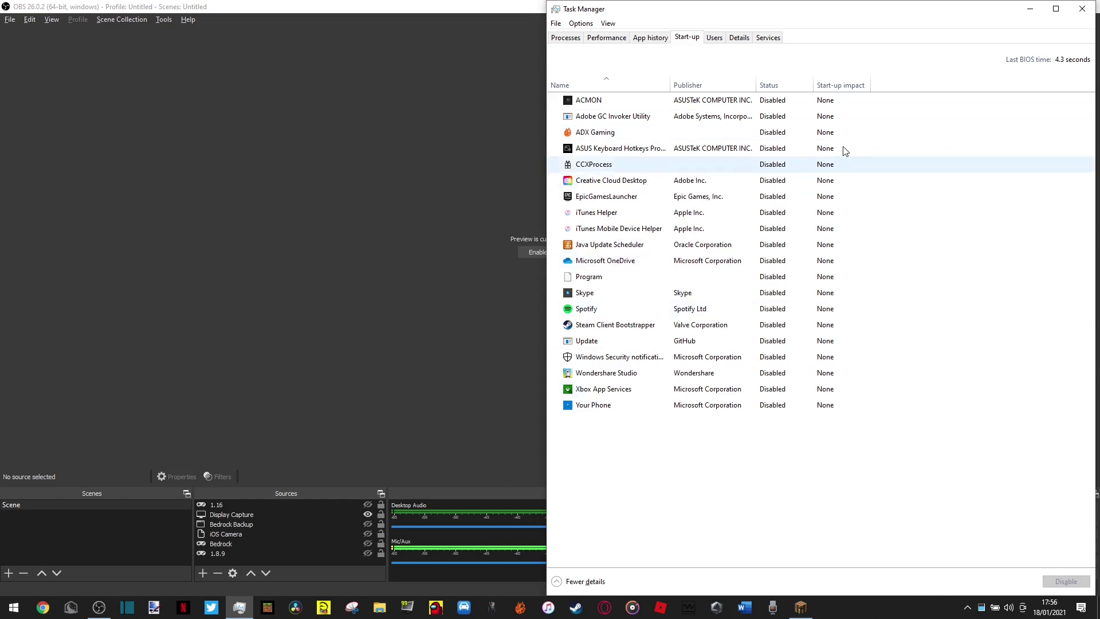
- Enable the start-up entry named Program and disable it again
right_click(758, 280)
click(786, 292)
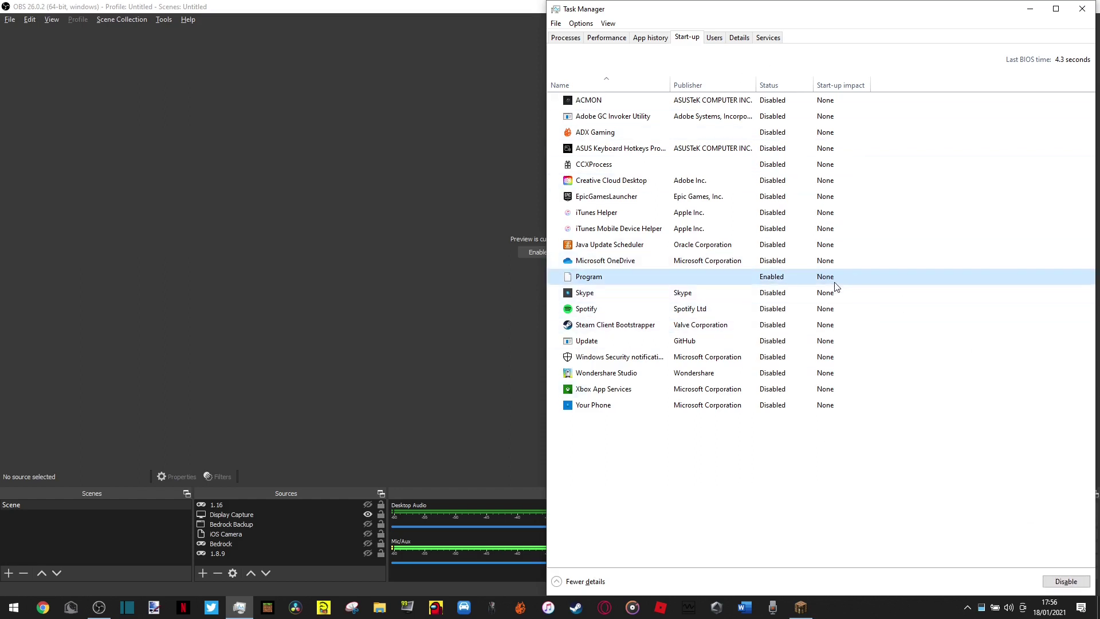
right_click(759, 281)
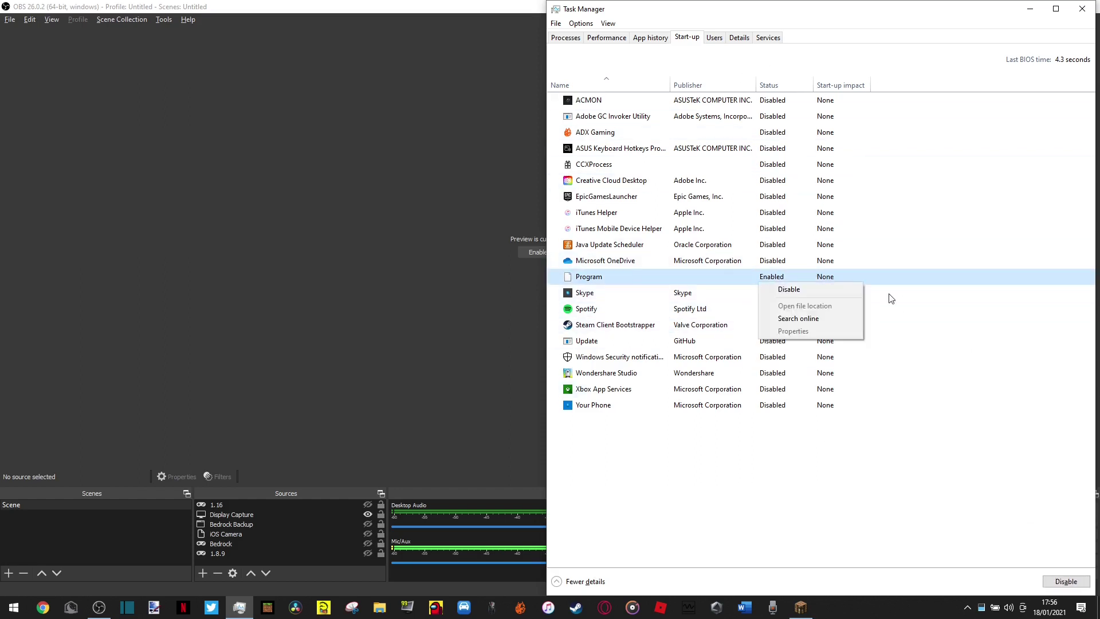
click(808, 291)
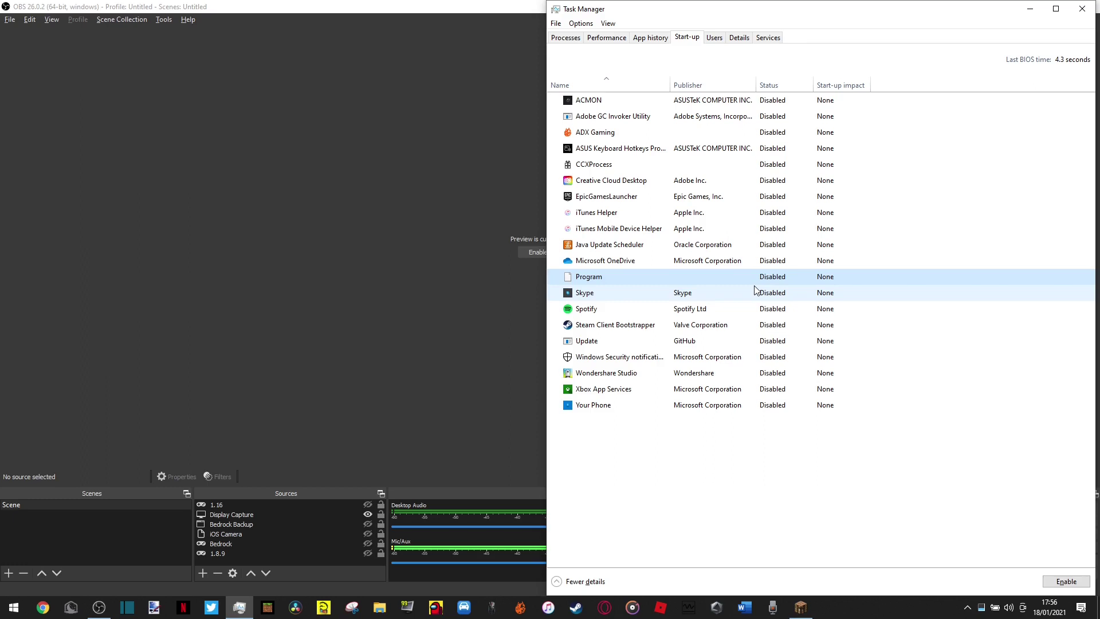
- Review the Skype, Update, Xbox App Services and Your Phone start-up entries, and minimise Task Manager
click(675, 293)
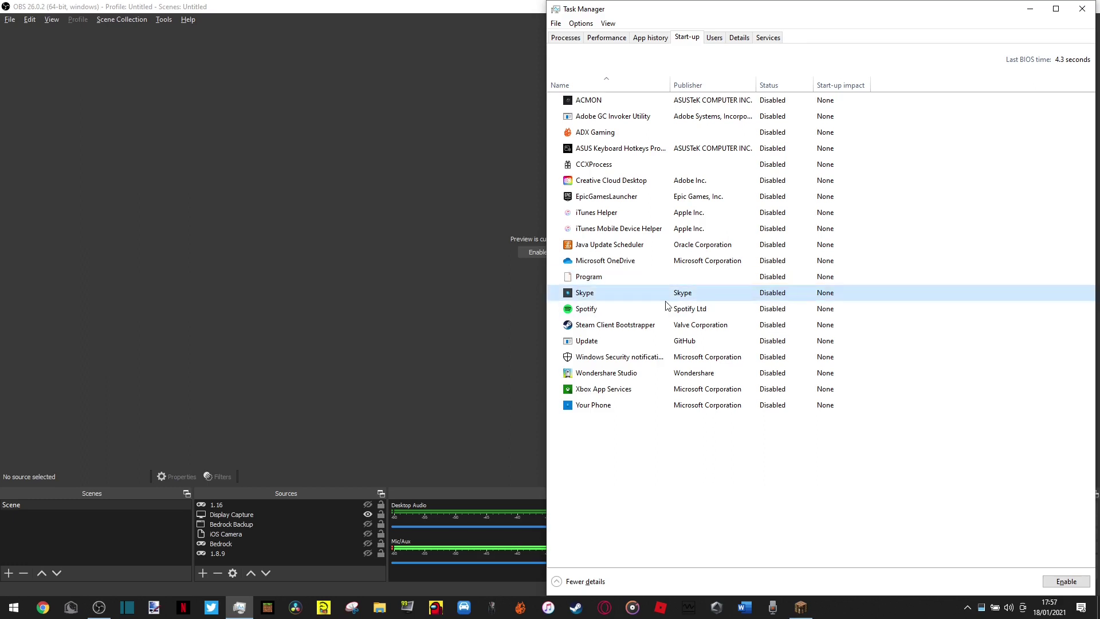
click(634, 343)
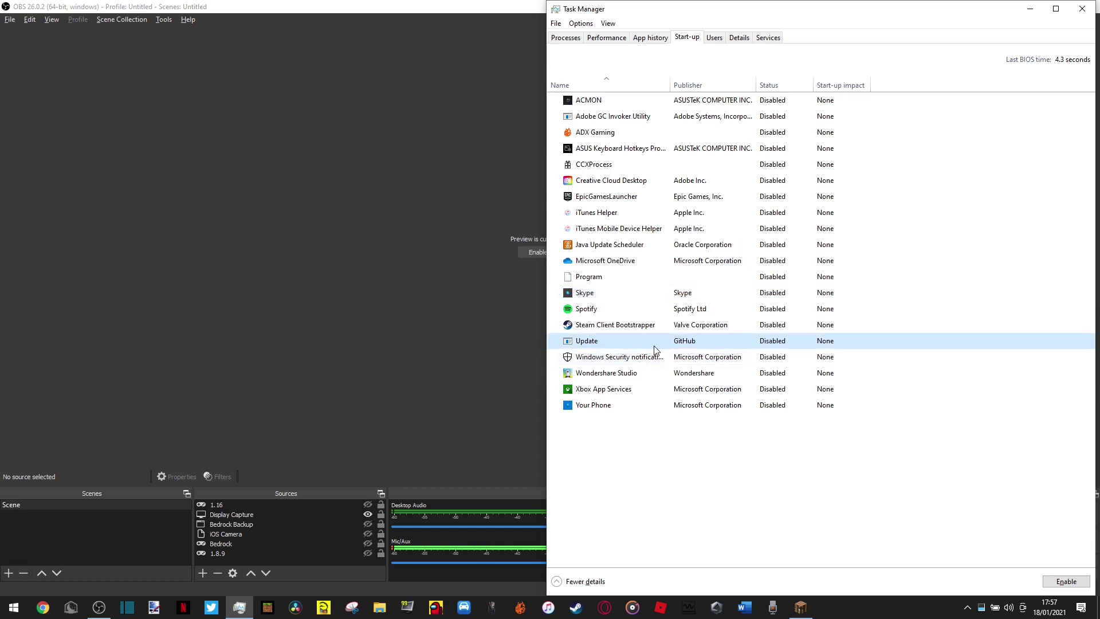
click(617, 394)
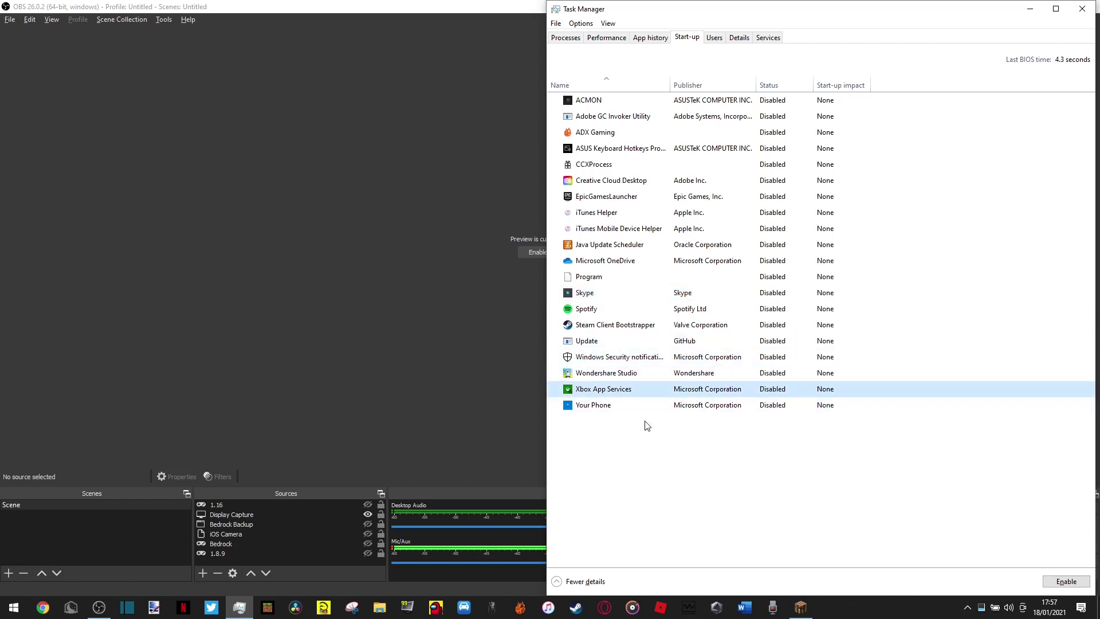
click(622, 408)
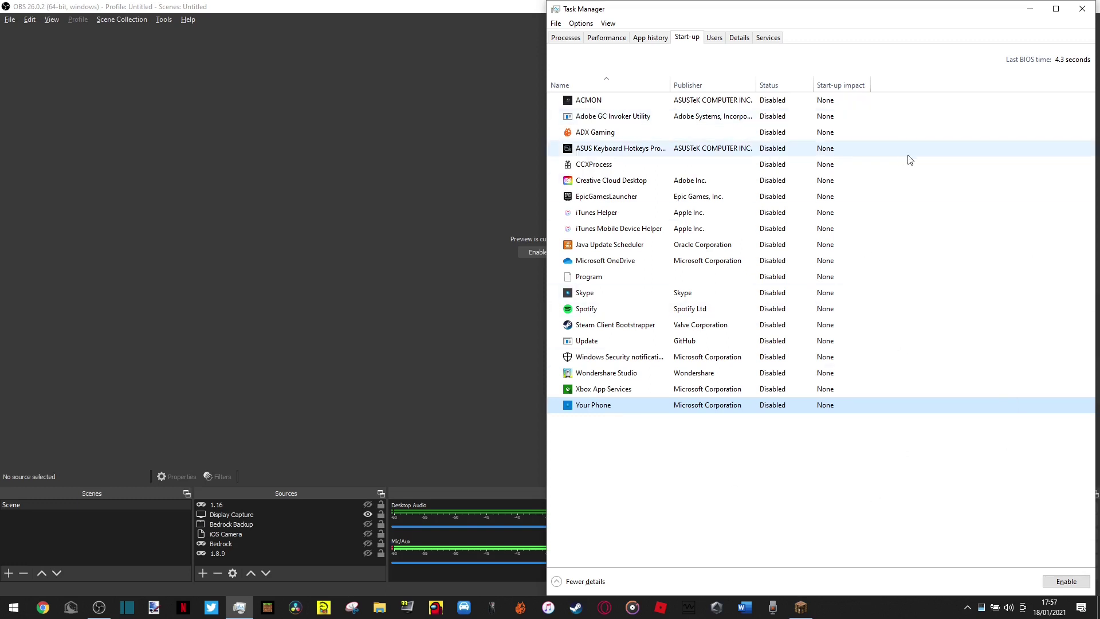
click(1029, 9)
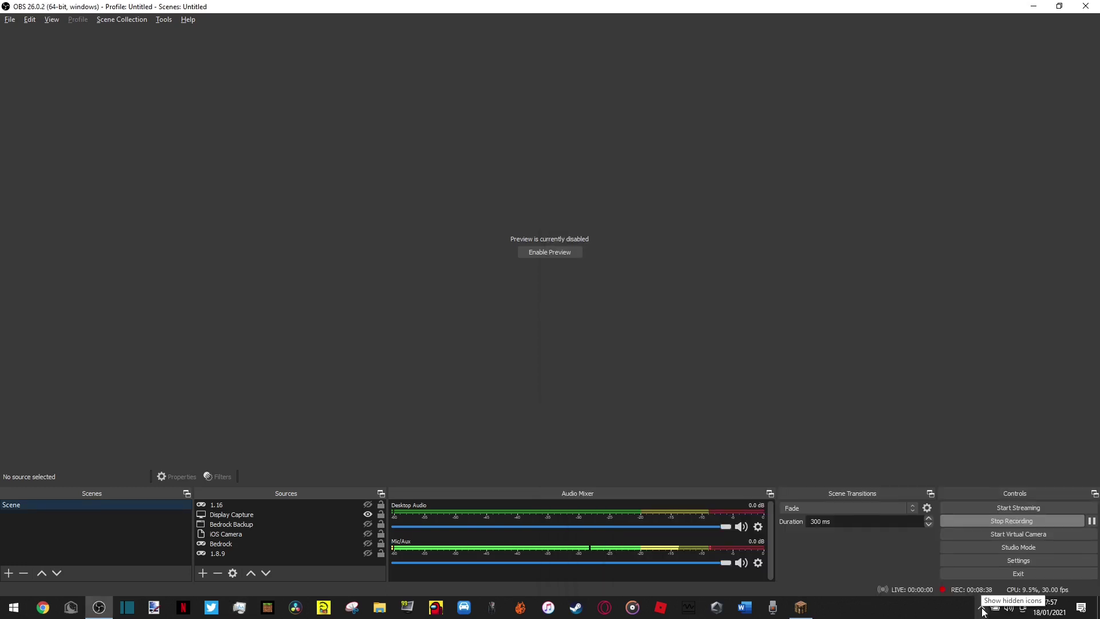
- Exit the Glorious Model O Software running in the background
click(980, 609)
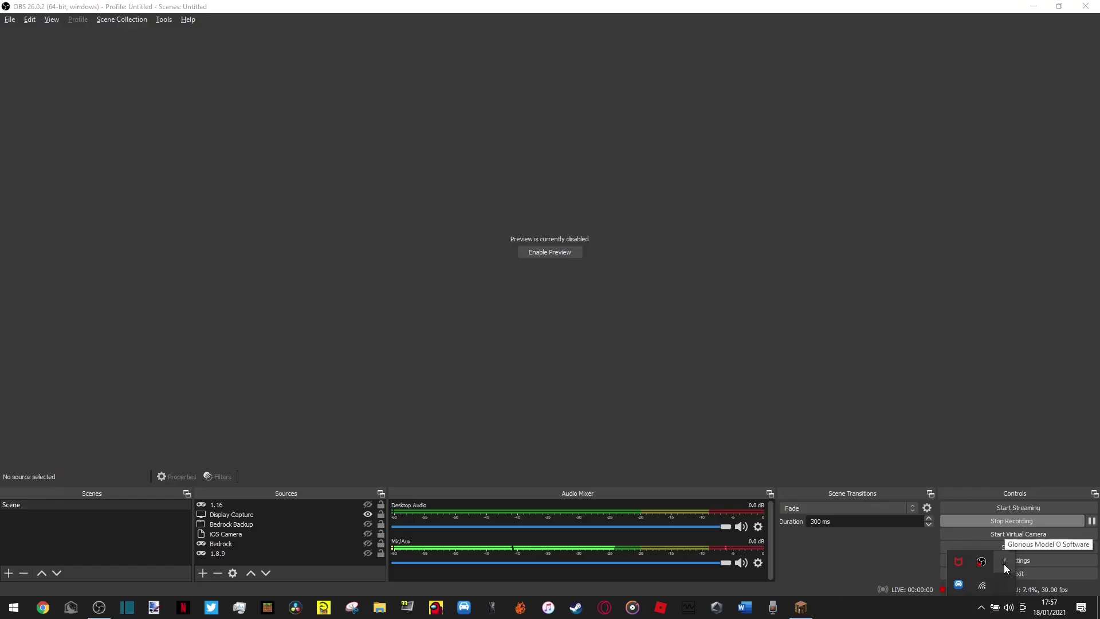
right_click(1004, 564)
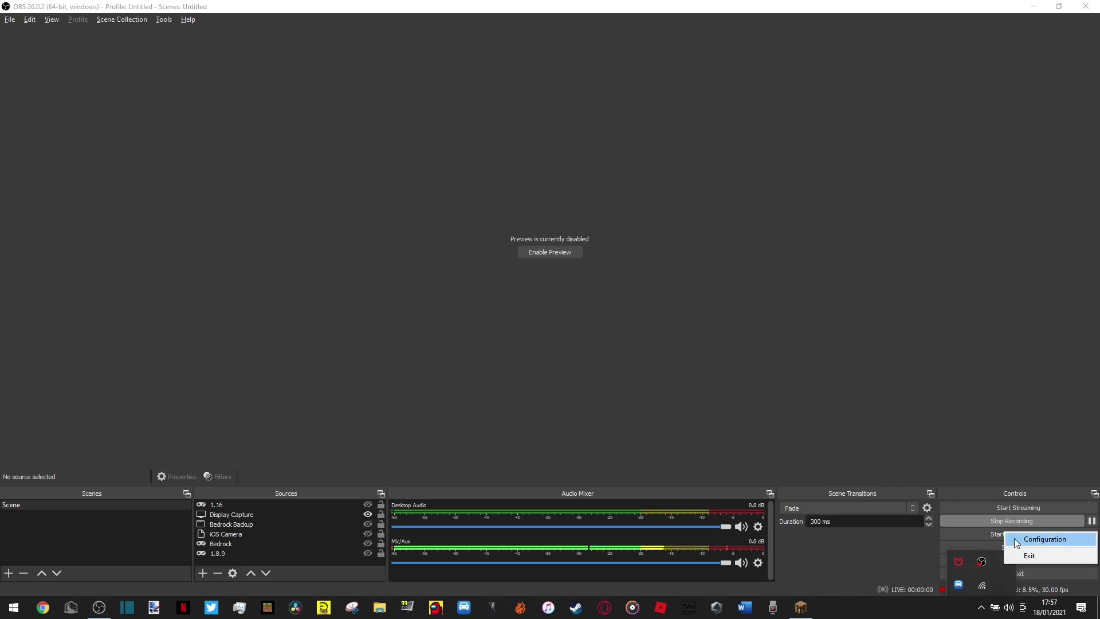
click(1031, 555)
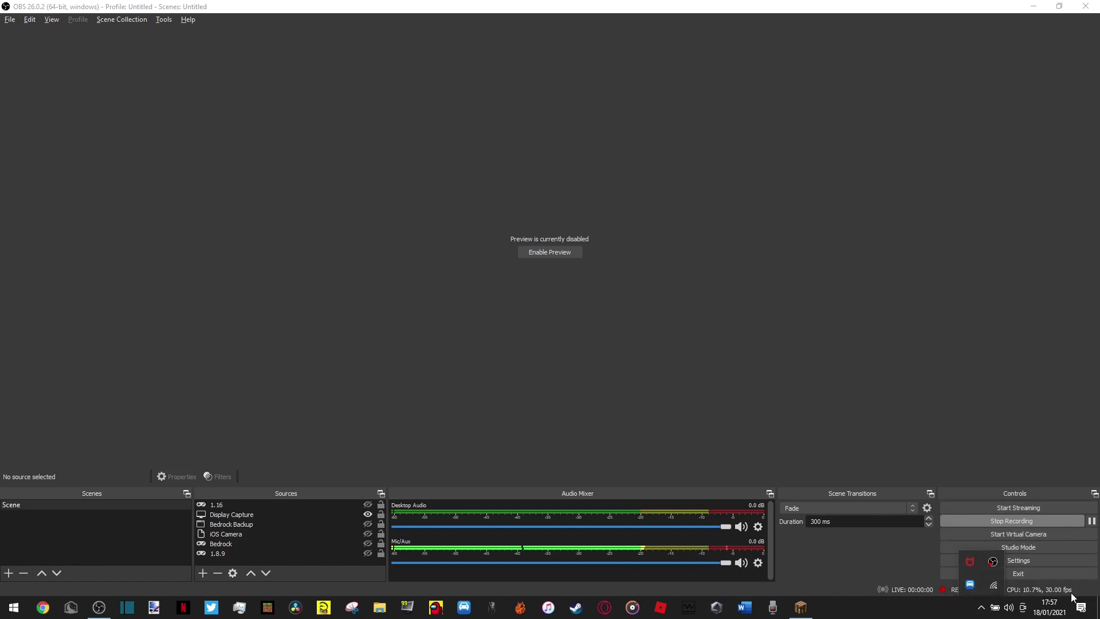
- Look at the background options of McAfee LiveSafe and dismiss the list of hidden background apps
right_click(969, 561)
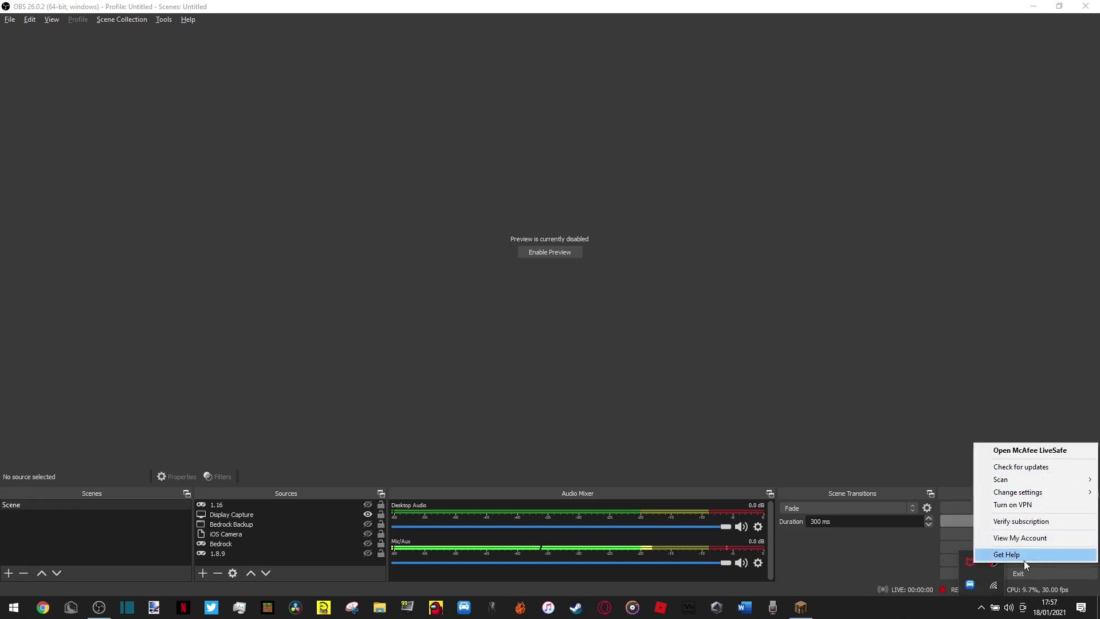
click(922, 614)
click(981, 607)
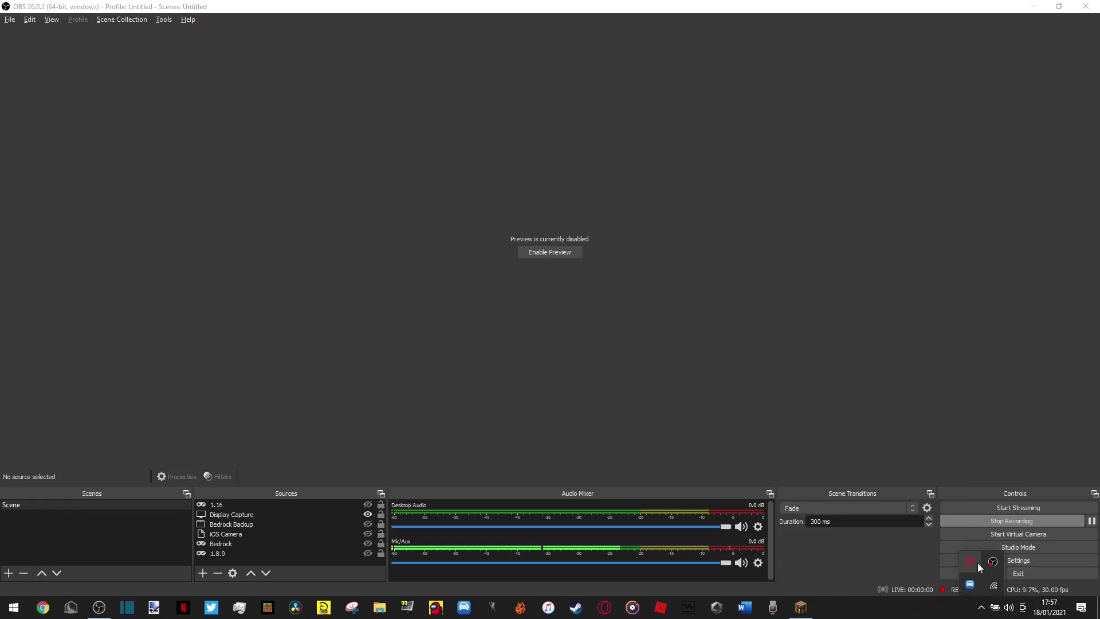
click(788, 525)
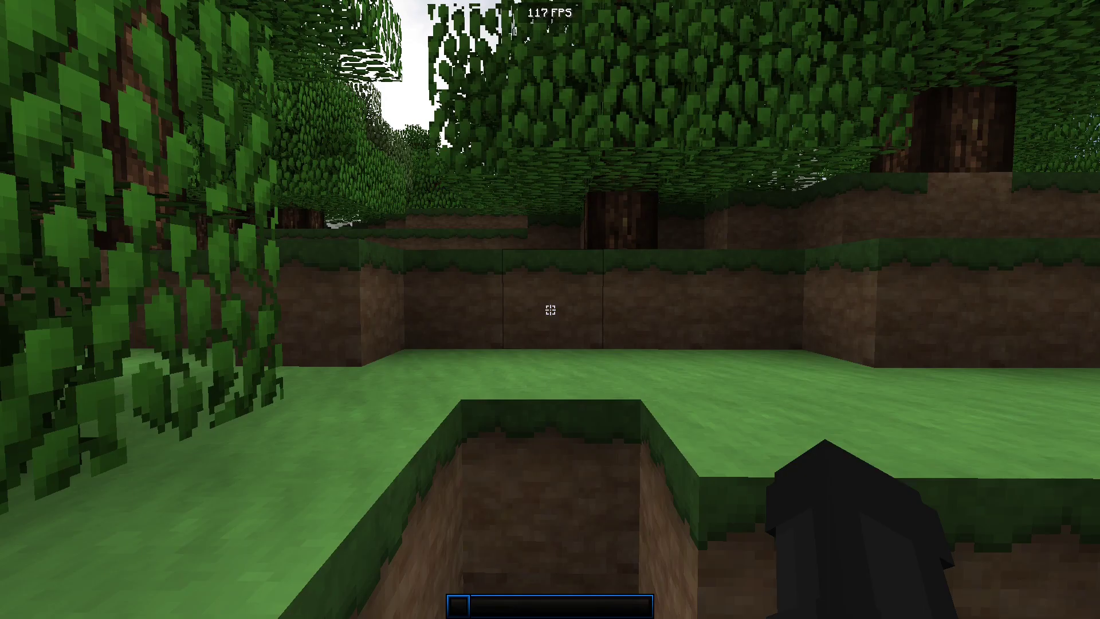
- Switch to Minecraft and examine the frame rate while flying through the underground shaft and changing the camera perspective
key(F1)
key(F1)
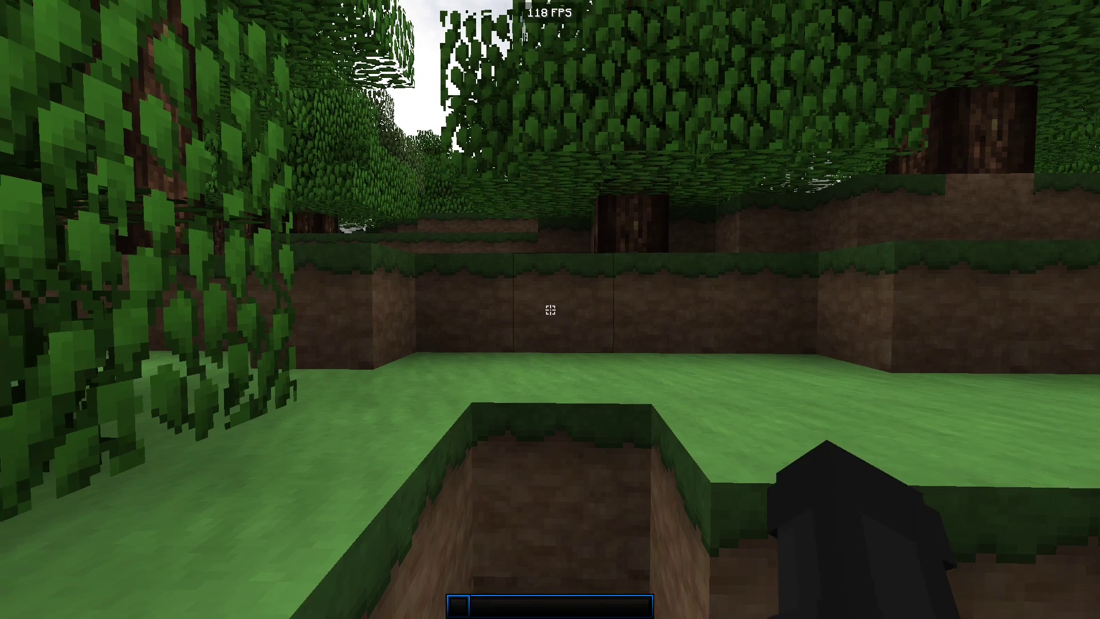
key(w)
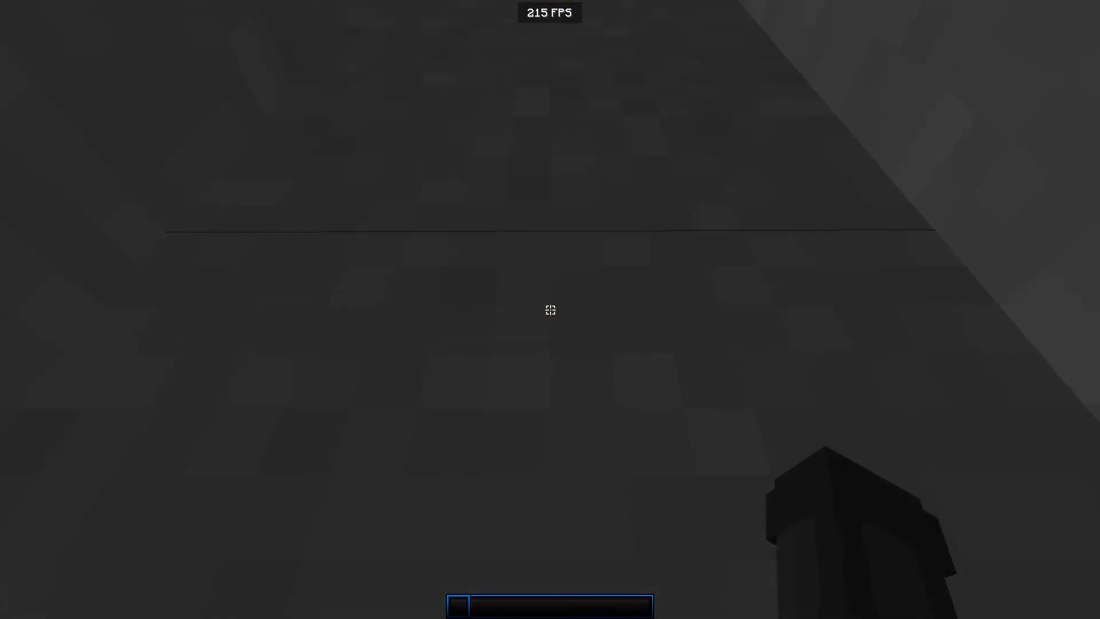
key(space)
key(space)
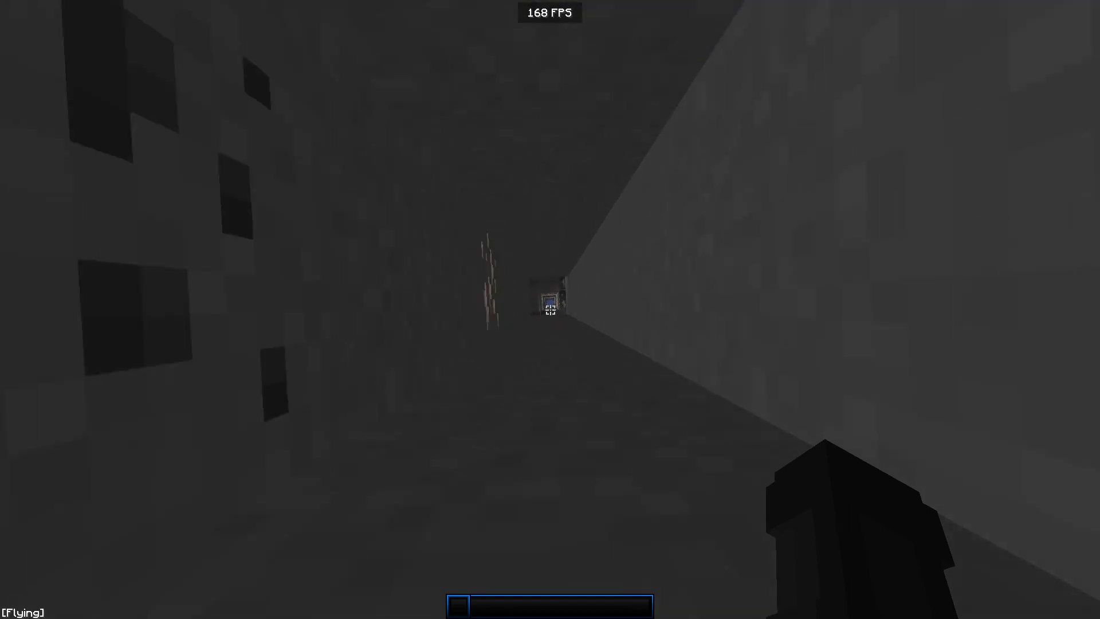
key(w)
key(w)
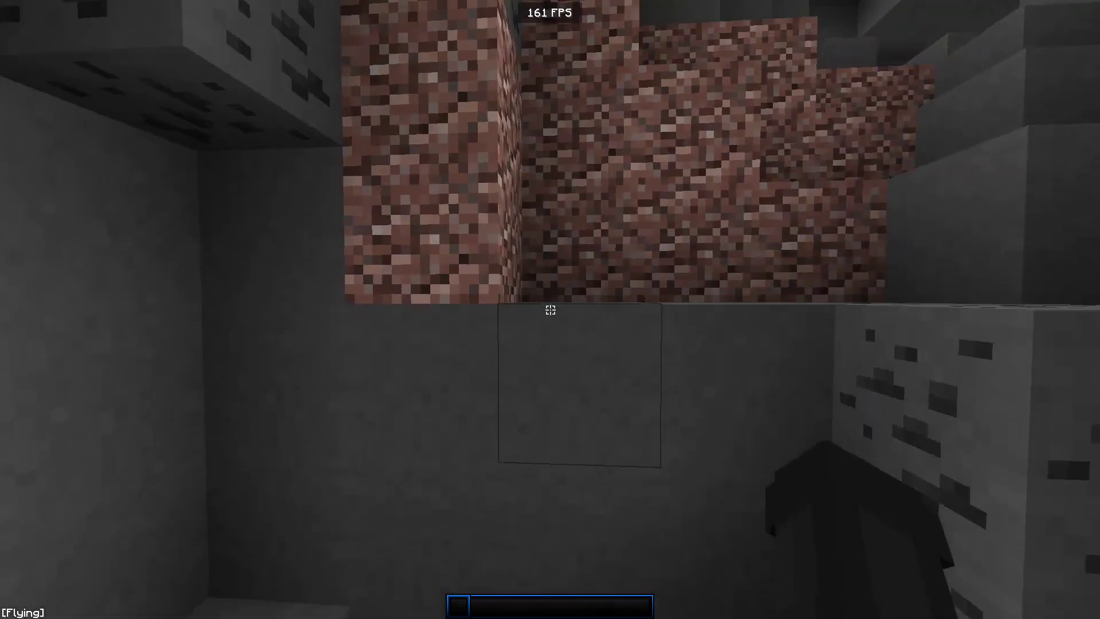
key(space)
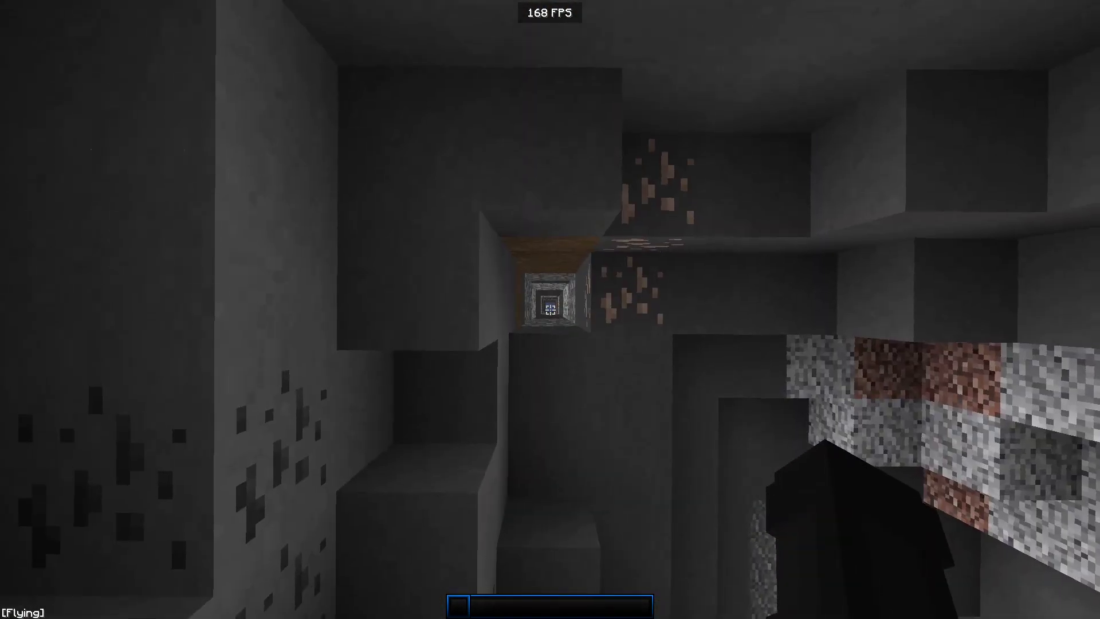
key(w)
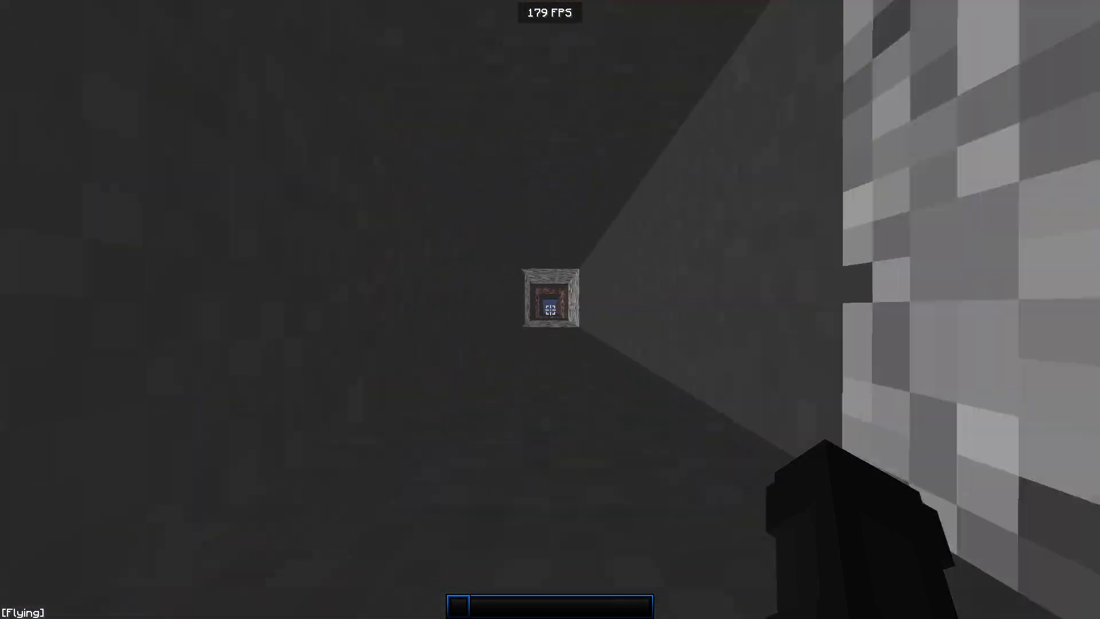
key(w)
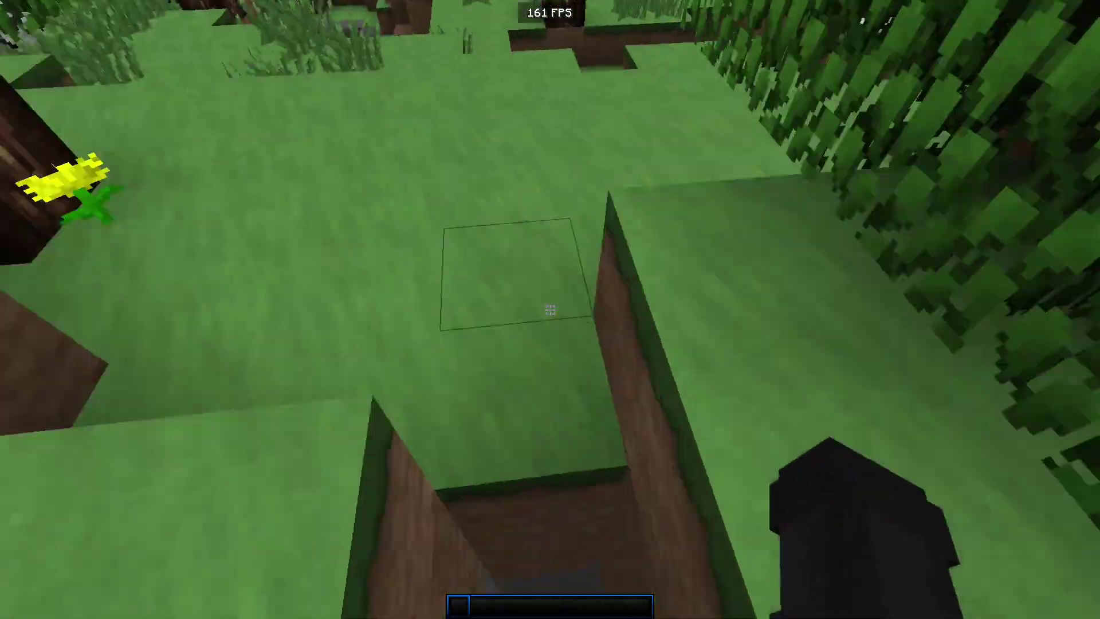
key(F5)
key(F5)
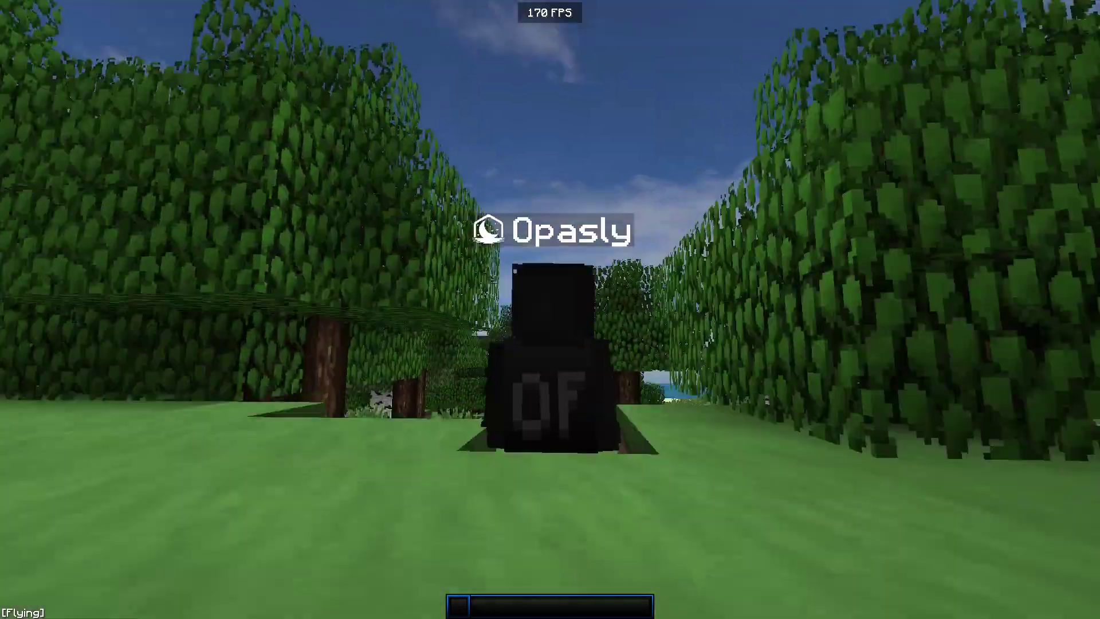